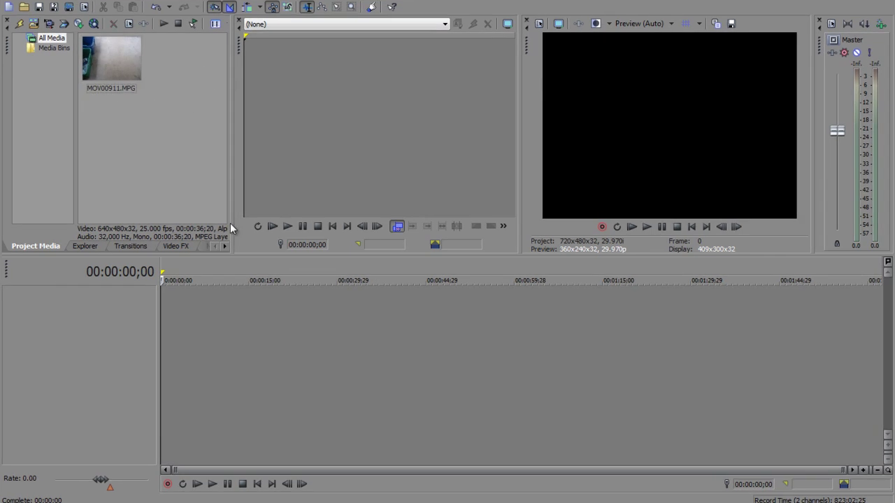
# Step: Place MOV00911.MPG from Project Media onto the timeline starting at zero
pyautogui.click(224, 246)
pyautogui.click(114, 65)
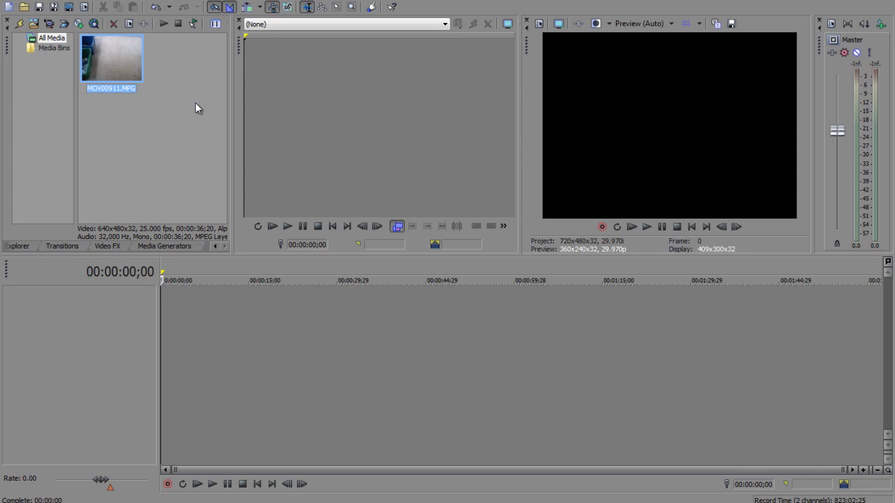
pyautogui.moveTo(111, 73); pyautogui.dragTo(212, 316)
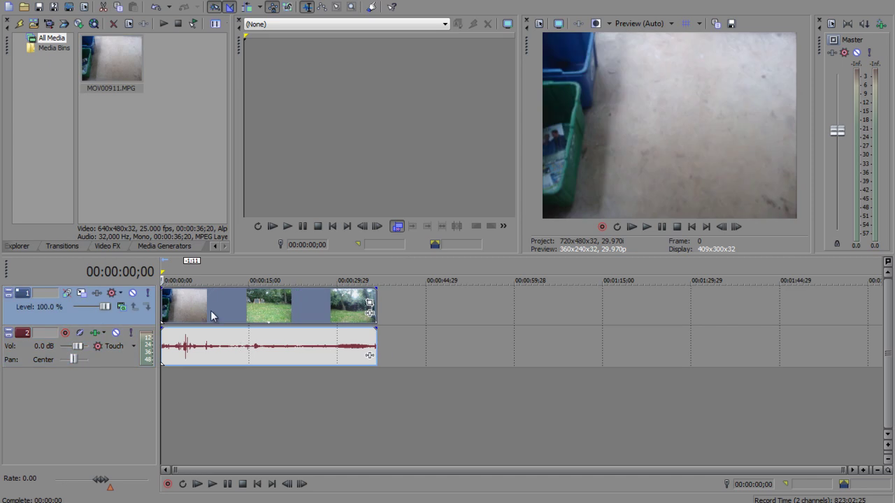
# Step: Scrub through the garden and trampoline shots to the lawn goals at 00:00:18;19
pyautogui.click(202, 273)
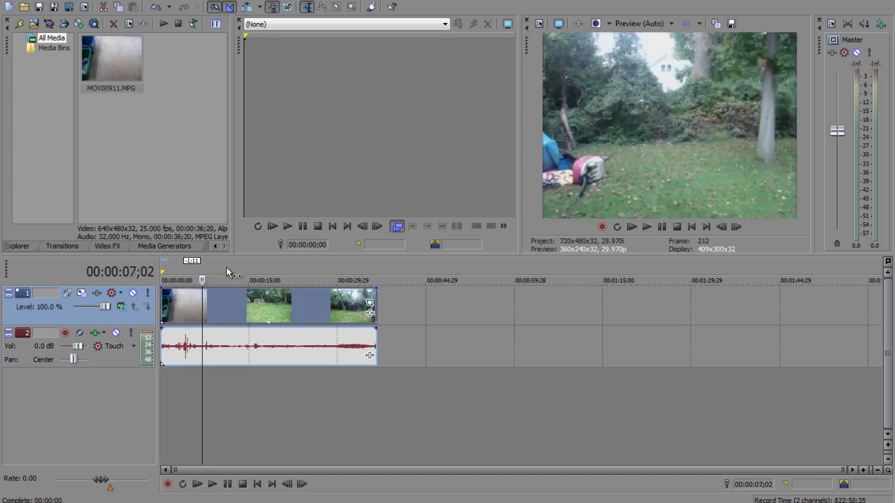
pyautogui.click(226, 274)
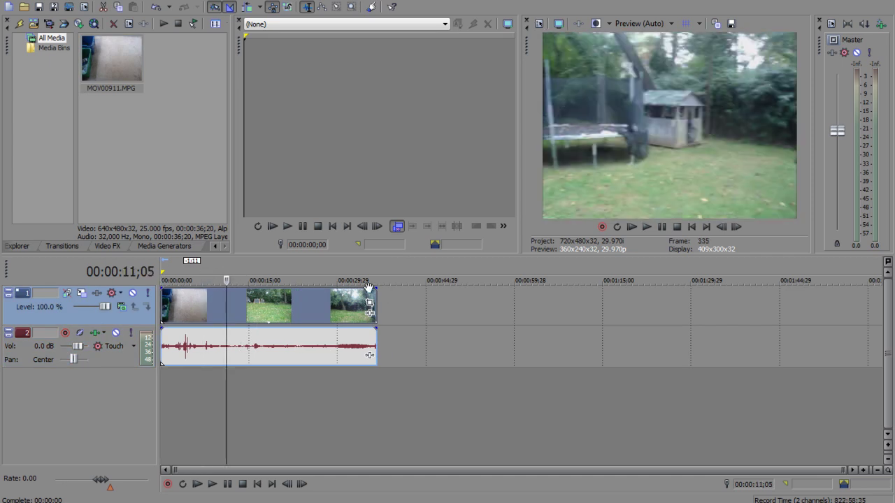
pyautogui.click(270, 272)
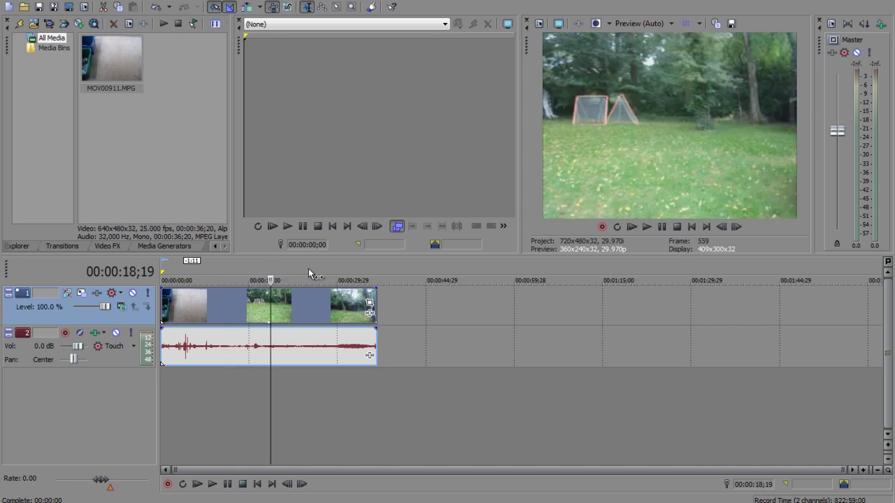
# Step: Build the clip's Event FX chain of Sony Color Corrector, Color Balance, Color Curves, Glow and Sharpen
pyautogui.click(371, 313)
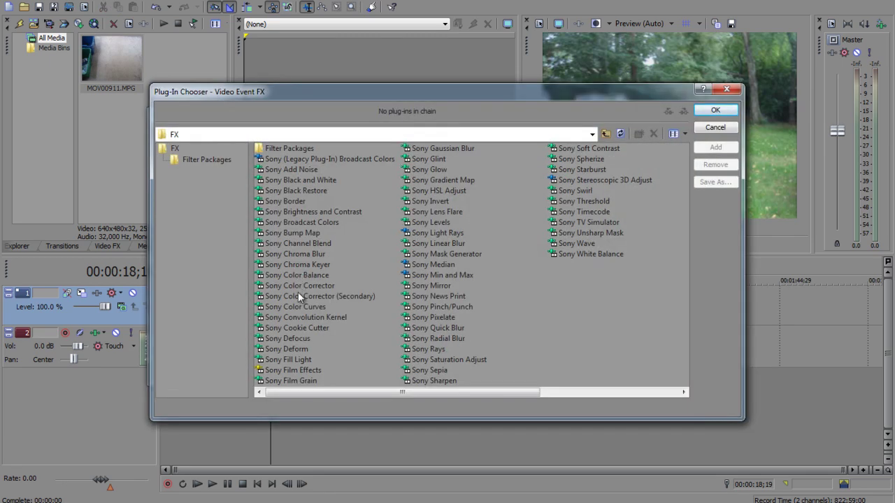
pyautogui.doubleClick(299, 286)
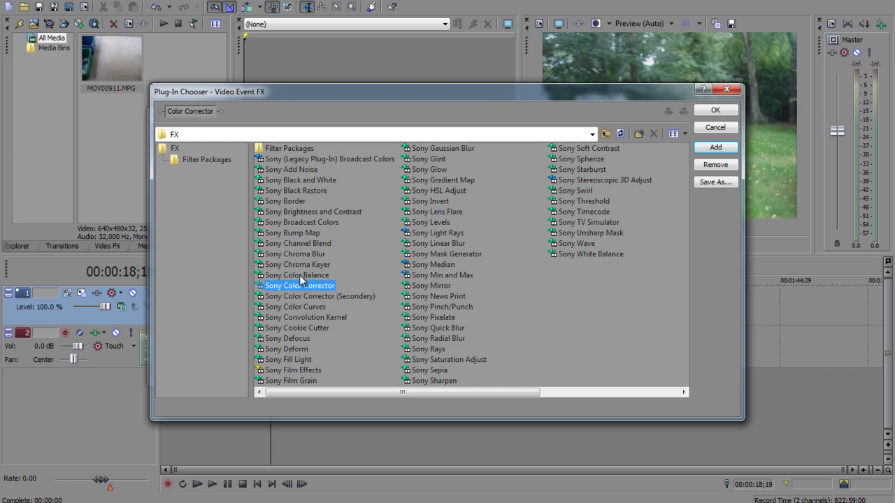
pyautogui.doubleClick(300, 277)
pyautogui.click(311, 309)
pyautogui.doubleClick(311, 309)
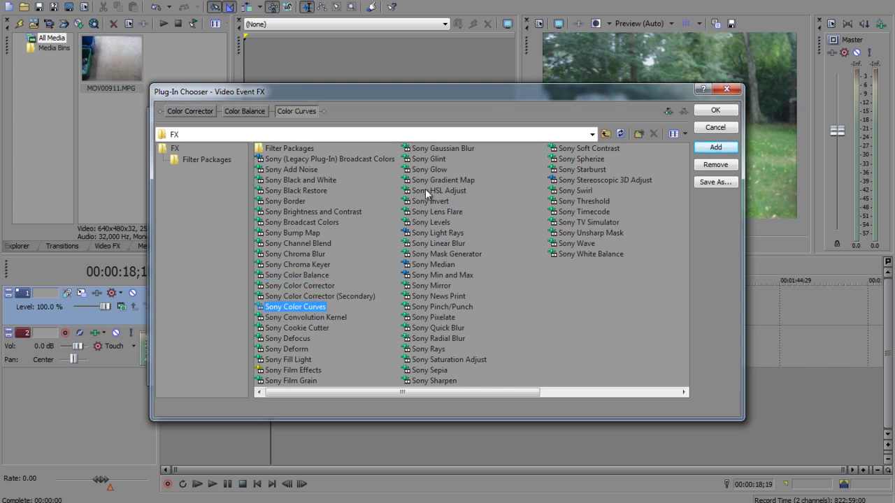
pyautogui.doubleClick(444, 168)
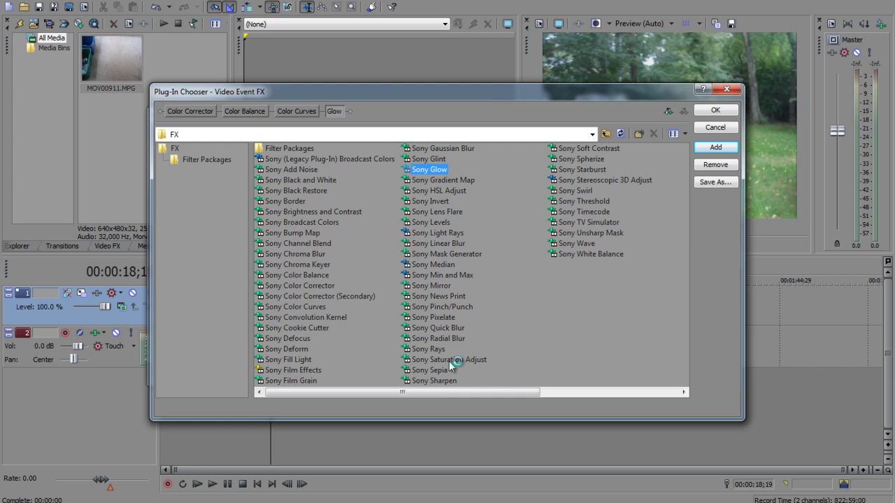
pyautogui.click(440, 383)
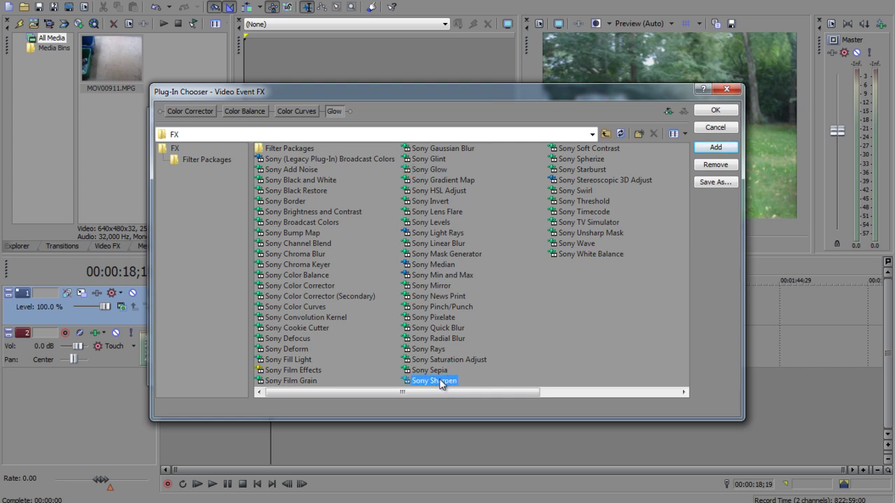
pyautogui.doubleClick(440, 383)
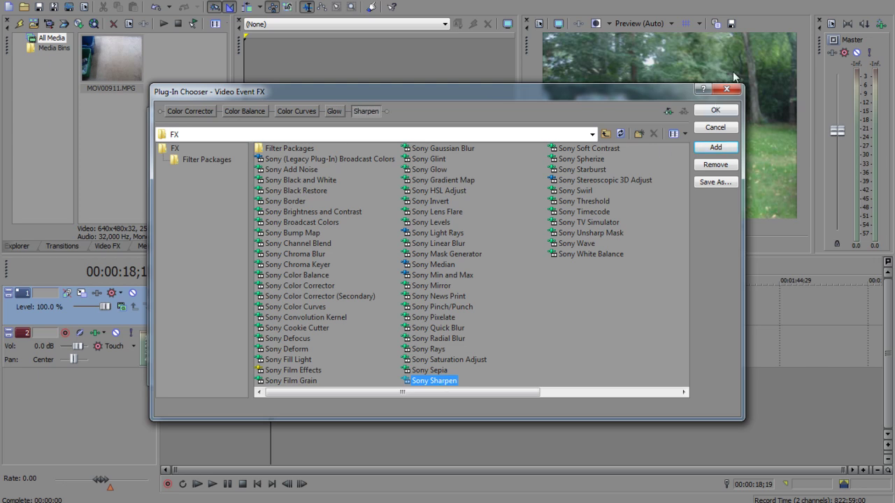
pyautogui.click(715, 110)
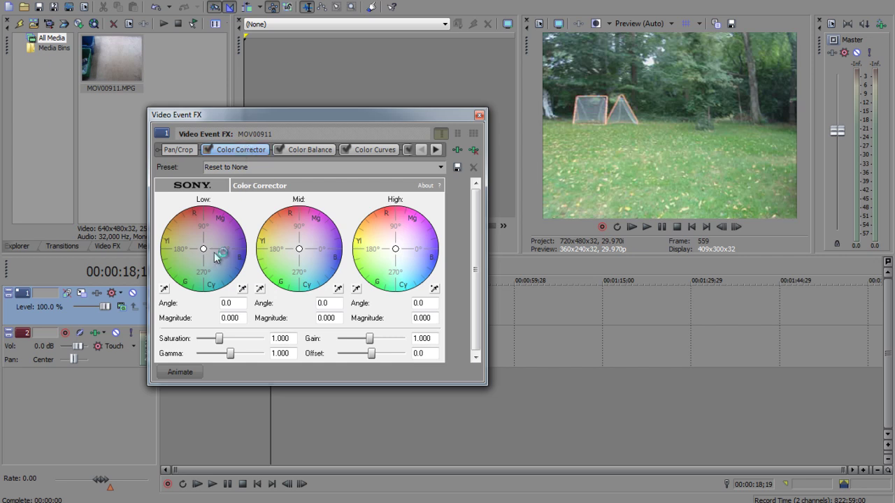
# Step: Tint the Low, Mid and High Color Corrector wheels toward cyan-green and compare with bypass
pyautogui.moveTo(203, 249)
pyautogui.mouseDown()
pyautogui.moveTo(195, 263)
pyautogui.moveTo(202, 253)
pyautogui.mouseUp()
pyautogui.moveTo(300, 250); pyautogui.dragTo(297, 253)
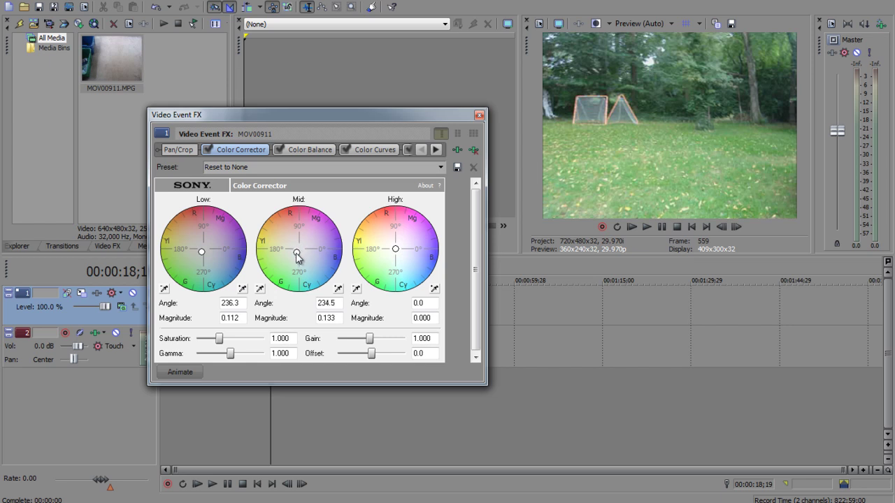
pyautogui.moveTo(400, 254); pyautogui.dragTo(396, 273)
pyautogui.click(206, 150)
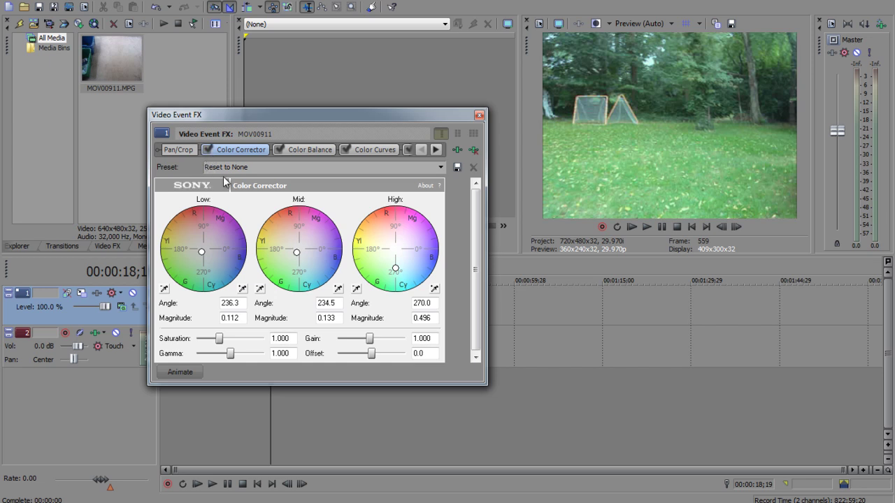
# Step: Raise the Color Corrector saturation to 2.194
pyautogui.moveTo(219, 339); pyautogui.dragTo(244, 339)
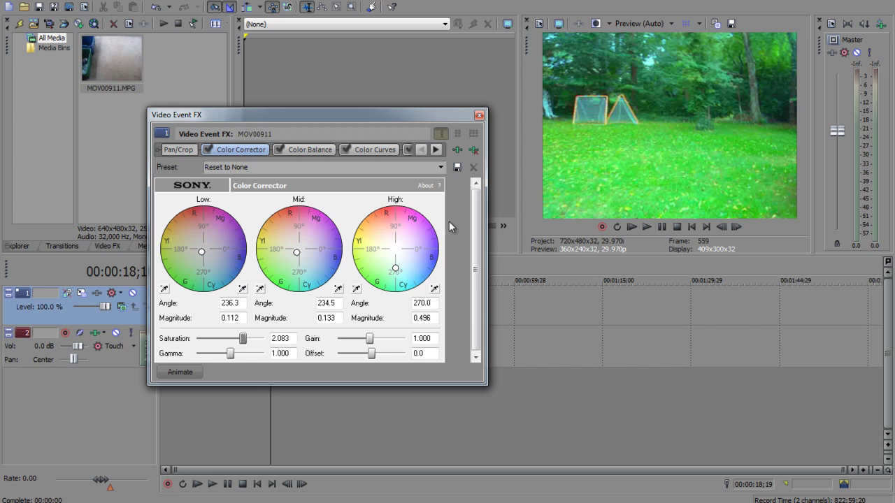
pyautogui.moveTo(244, 340); pyautogui.dragTo(246, 340)
pyautogui.click(293, 151)
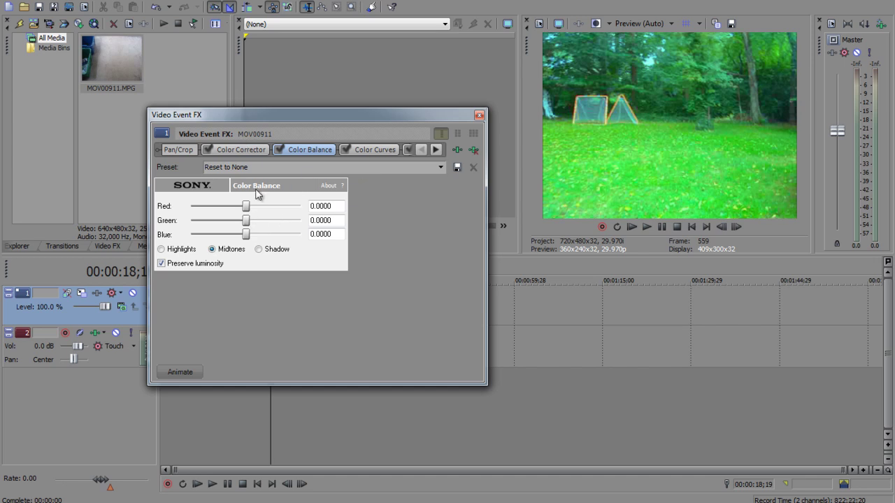
# Step: Set the Color Balance midtones to Red -0.0910 and Green -0.0570
pyautogui.moveTo(249, 221)
pyautogui.mouseDown()
pyautogui.moveTo(281, 222)
pyautogui.moveTo(255, 223)
pyautogui.mouseUp()
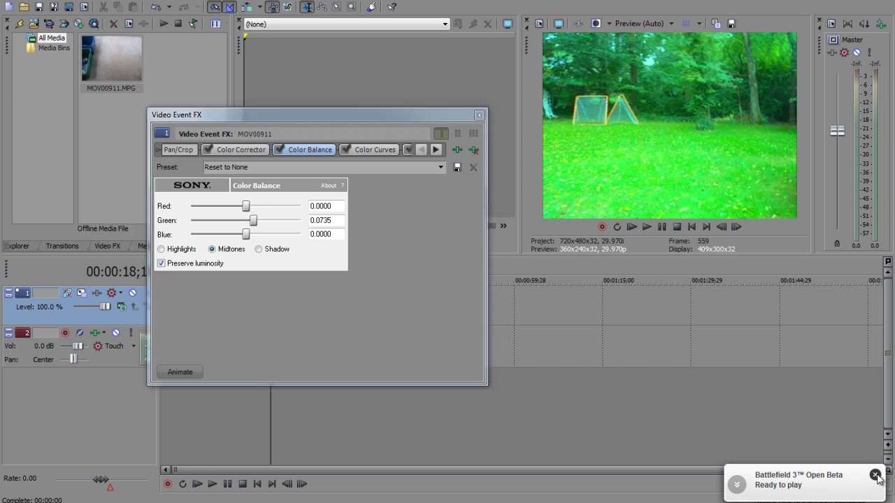
pyautogui.moveTo(254, 221)
pyautogui.mouseDown()
pyautogui.moveTo(232, 221)
pyautogui.moveTo(242, 223)
pyautogui.moveTo(235, 206)
pyautogui.moveTo(245, 233)
pyautogui.mouseUp()
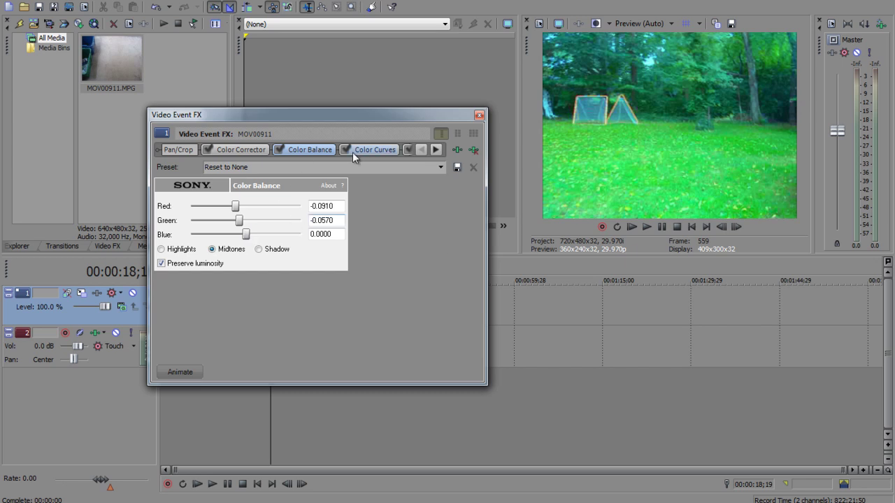
pyautogui.click(370, 153)
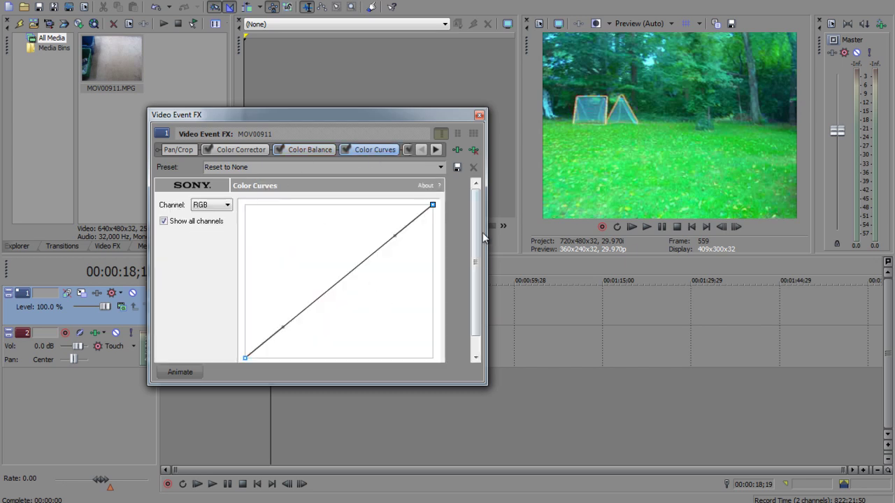
# Step: Browse the Color Curves presets and reset the curve to None
pyautogui.scroll(-1, 477, 237)
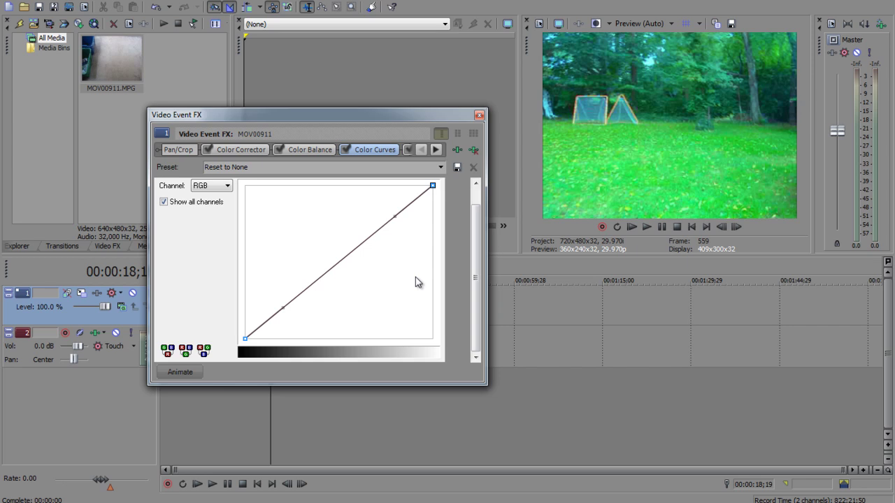
pyautogui.click(441, 167)
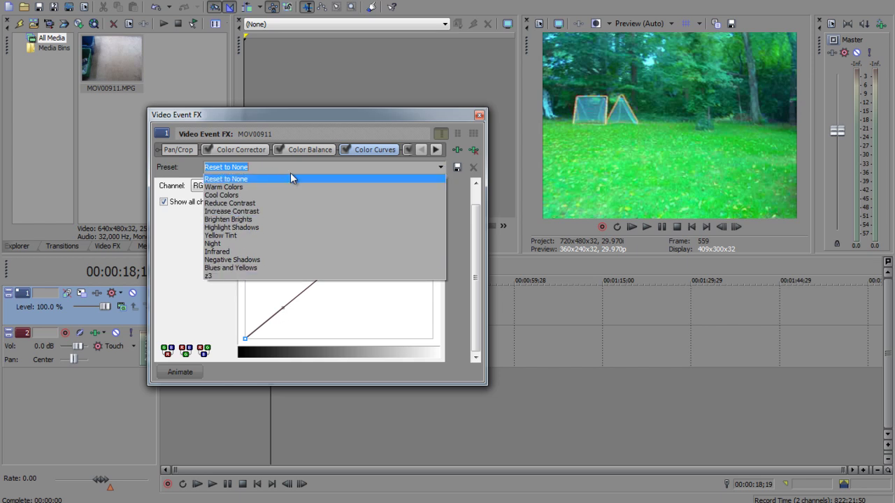
pyautogui.click(240, 181)
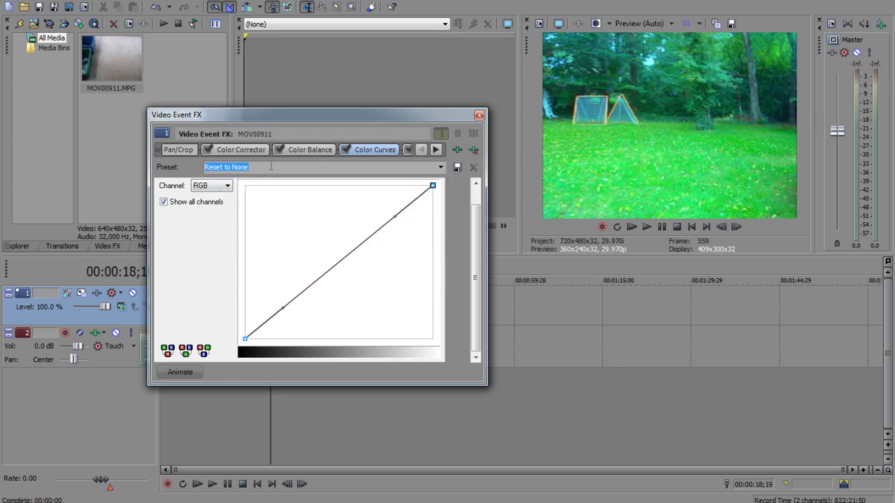
# Step: Bend the RGB curve into an S-shape, darkening shadows and brightening highlights
pyautogui.click(283, 309)
pyautogui.moveTo(283, 309); pyautogui.dragTo(320, 329)
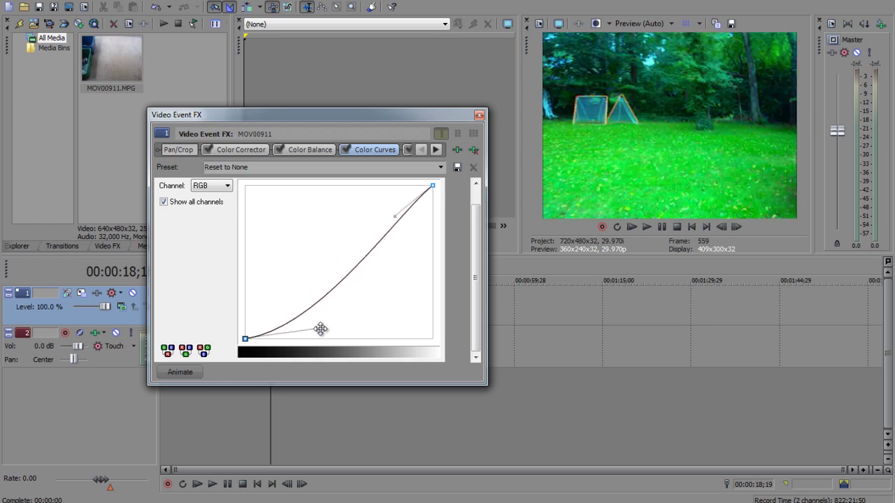
pyautogui.moveTo(397, 217); pyautogui.dragTo(372, 209)
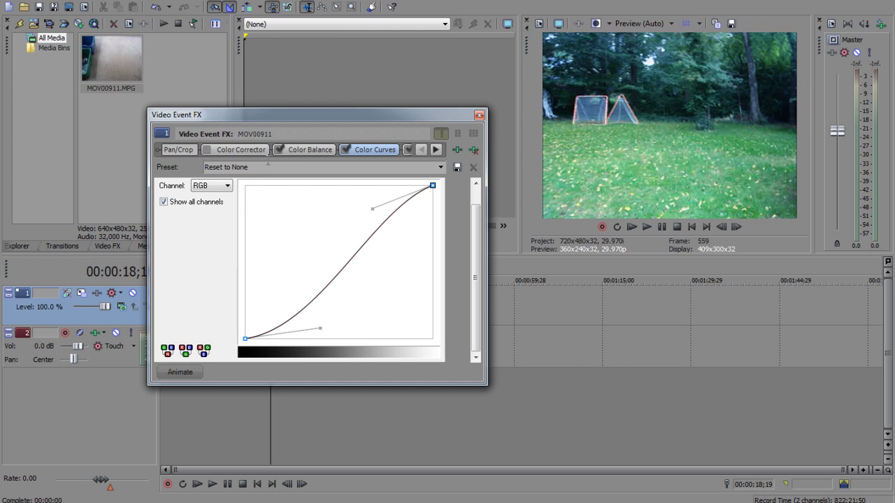
pyautogui.moveTo(371, 207); pyautogui.dragTo(360, 203)
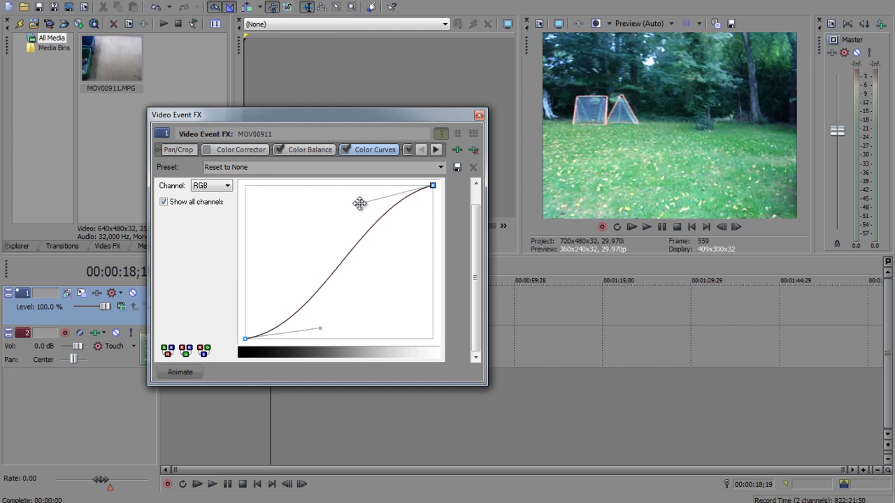
pyautogui.moveTo(326, 327); pyautogui.dragTo(333, 334)
# Step: Re-enable Color Corrector, set the low wheel to 260.5/0.094 and saturation to 1.083
pyautogui.click(244, 150)
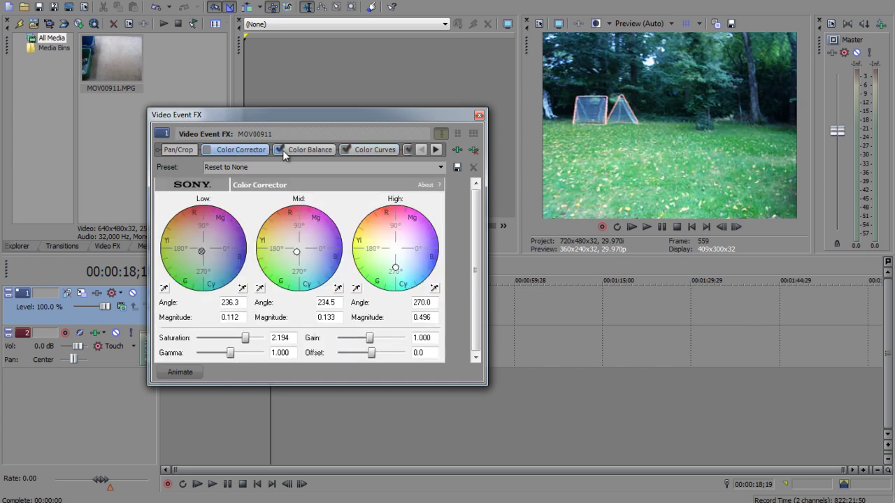
pyautogui.click(207, 149)
pyautogui.moveTo(201, 252); pyautogui.dragTo(203, 251)
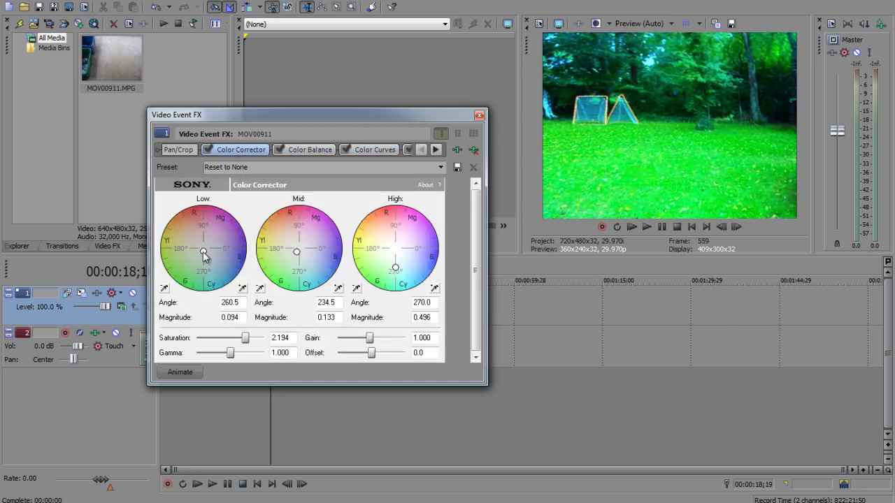
pyautogui.moveTo(246, 338); pyautogui.dragTo(220, 339)
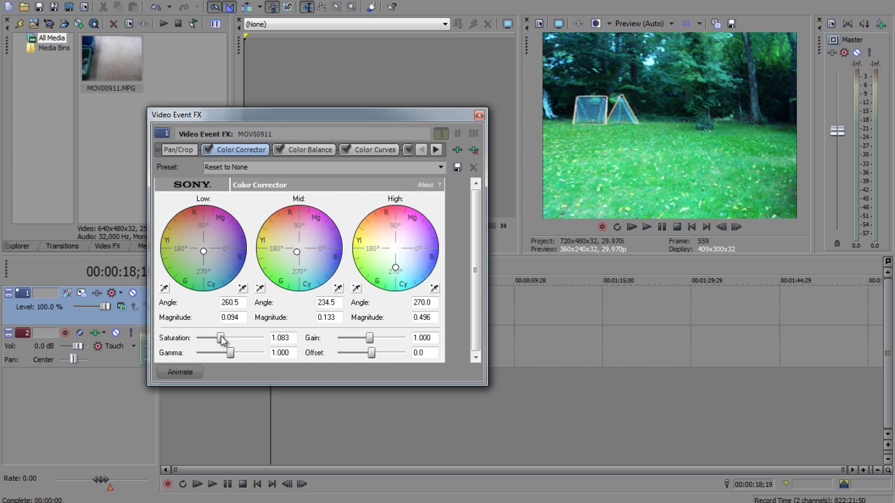
# Step: Flatten the lower part of the Color Curves RGB line
pyautogui.click(373, 150)
pyautogui.moveTo(333, 348); pyautogui.dragTo(346, 351)
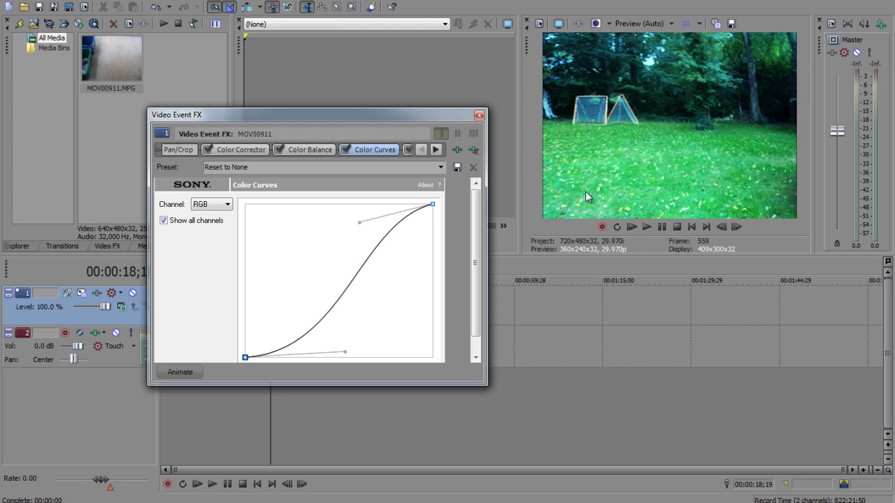
pyautogui.click(435, 150)
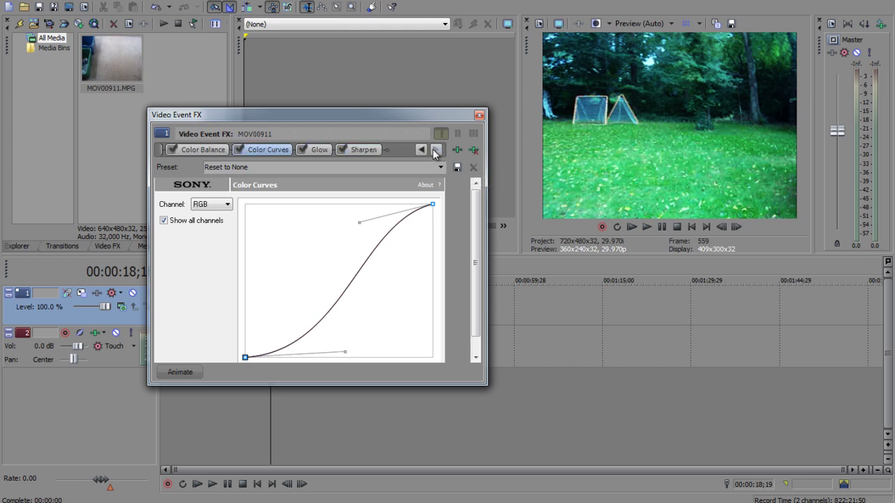
pyautogui.click(319, 152)
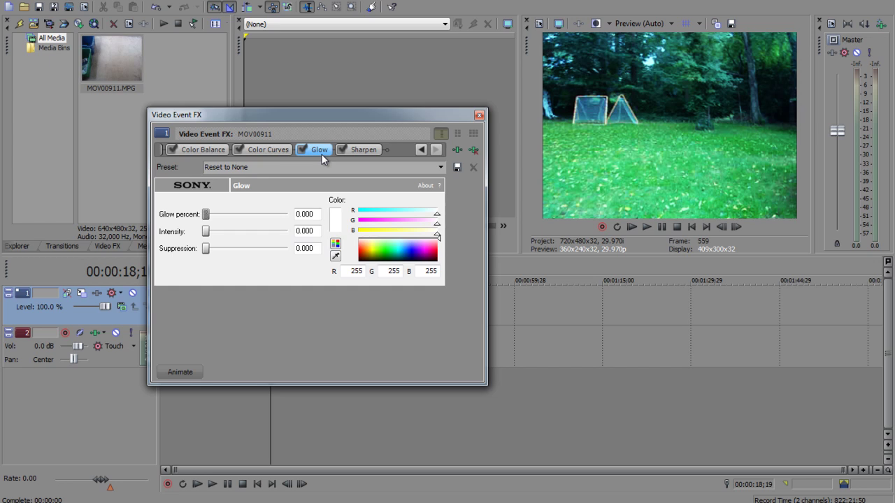
# Step: Try a green glow with varied Glow percent and Intensity, then reset and bypass Glow
pyautogui.click(257, 149)
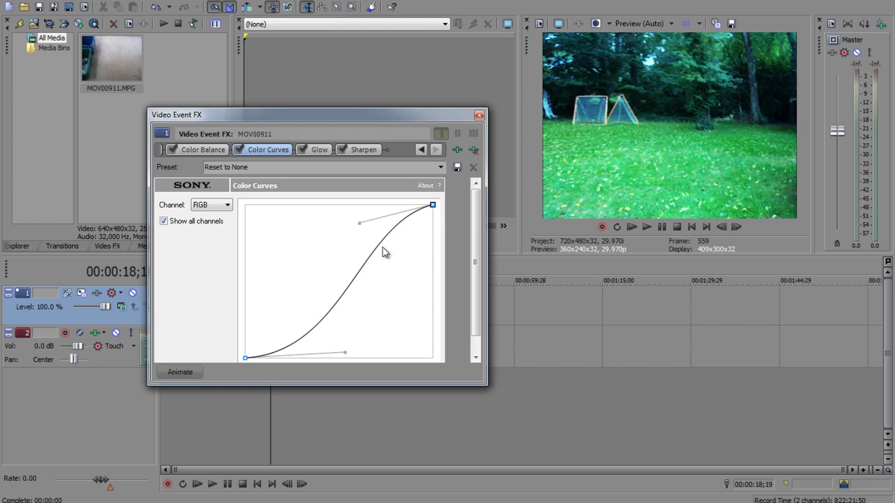
pyautogui.click(319, 150)
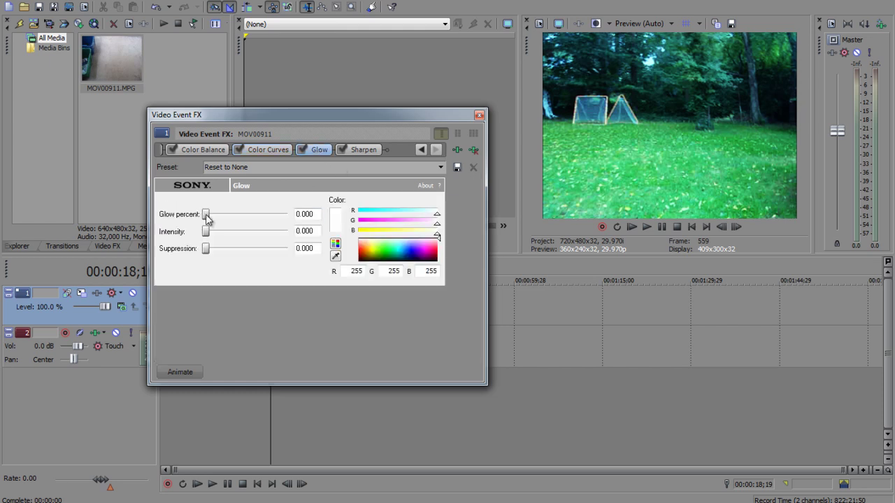
pyautogui.moveTo(226, 221); pyautogui.dragTo(209, 231)
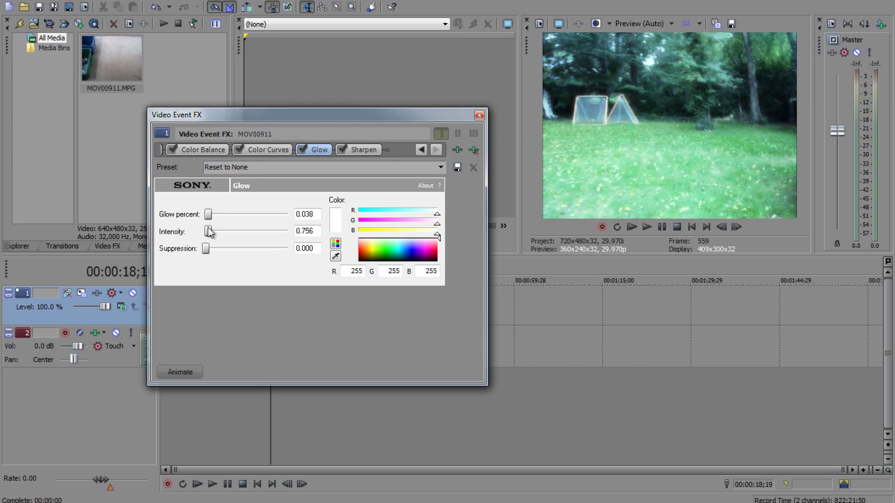
pyautogui.moveTo(208, 232); pyautogui.dragTo(211, 233)
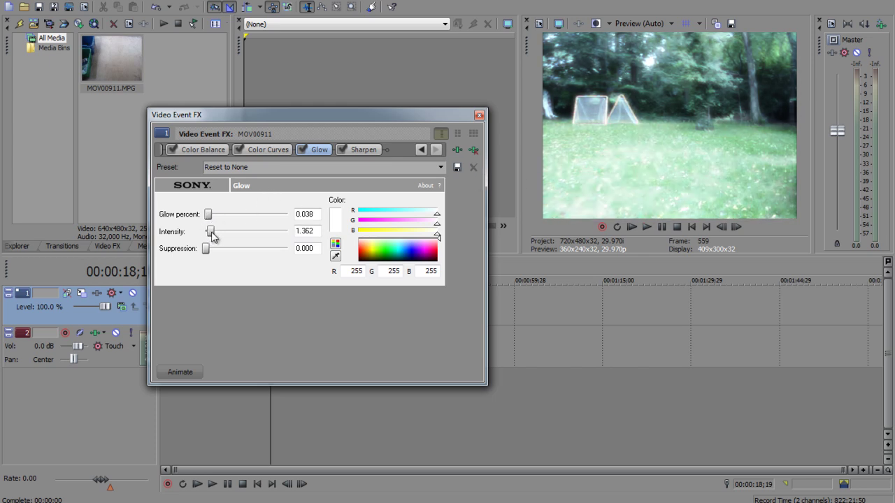
pyautogui.moveTo(418, 251); pyautogui.dragTo(384, 253)
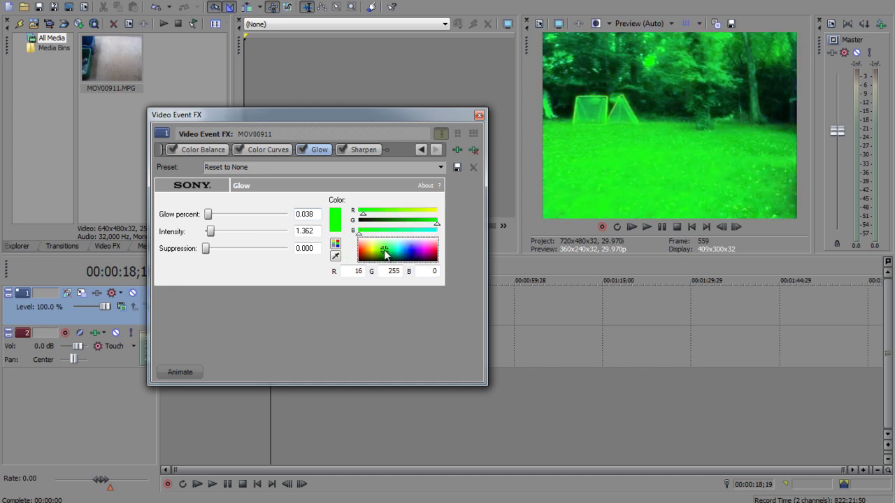
pyautogui.moveTo(213, 233); pyautogui.dragTo(366, 202)
pyautogui.moveTo(534, 193); pyautogui.dragTo(239, 250)
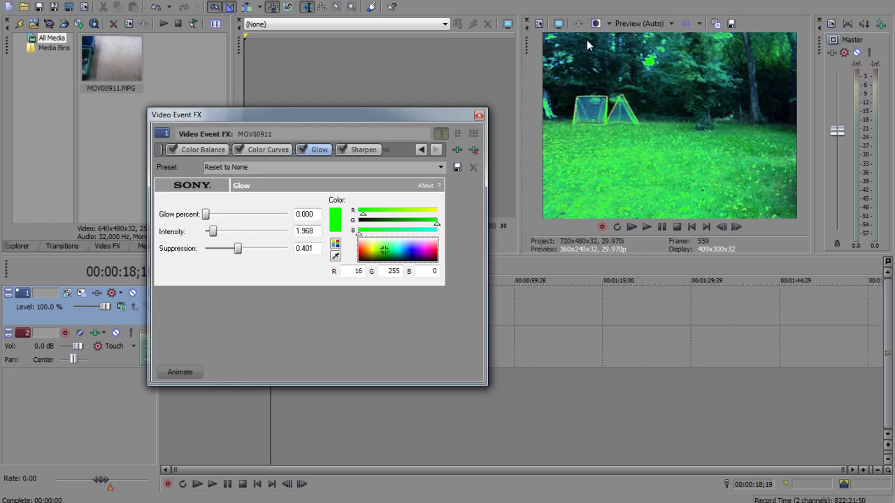
pyautogui.click(301, 151)
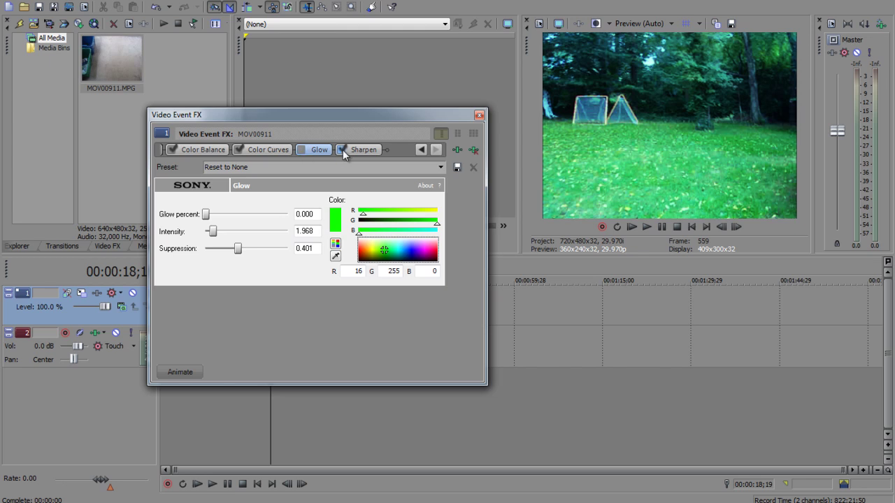
# Step: Lower the Sharpen amount from 1.000 to 0.639 and close Video Event FX
pyautogui.click(358, 149)
pyautogui.moveTo(193, 206); pyautogui.dragTo(377, 195)
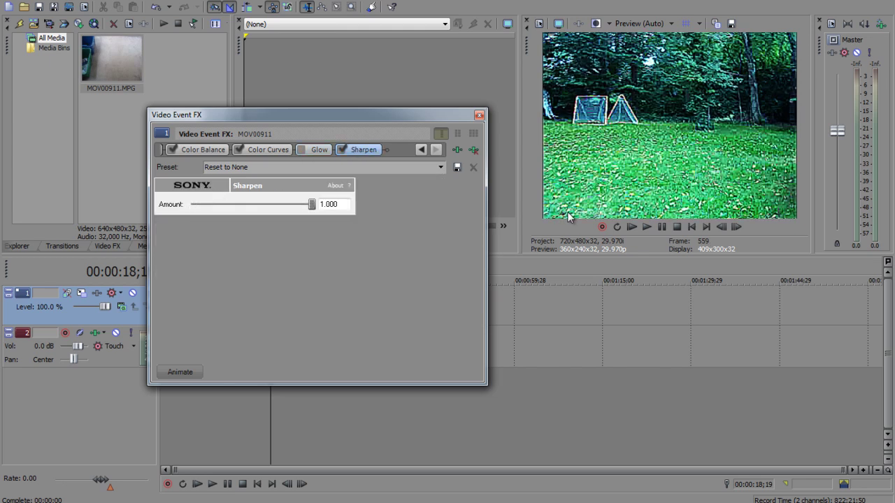
pyautogui.moveTo(312, 207); pyautogui.dragTo(270, 208)
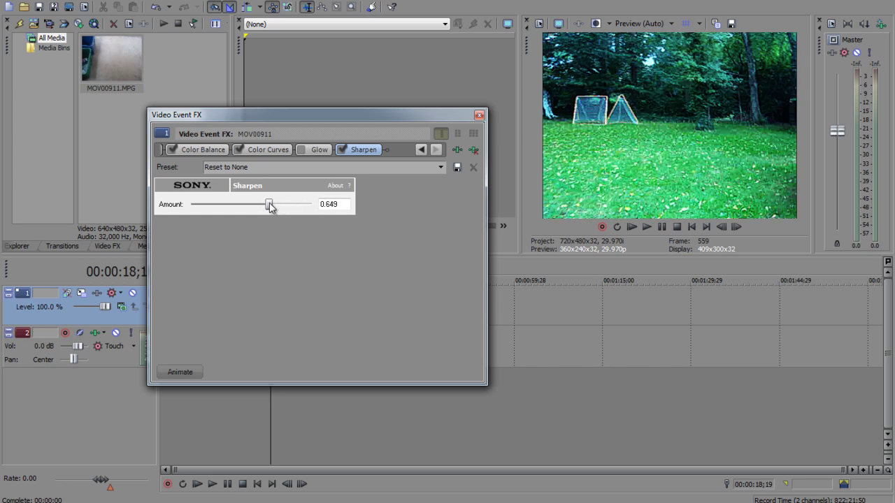
pyautogui.click(479, 116)
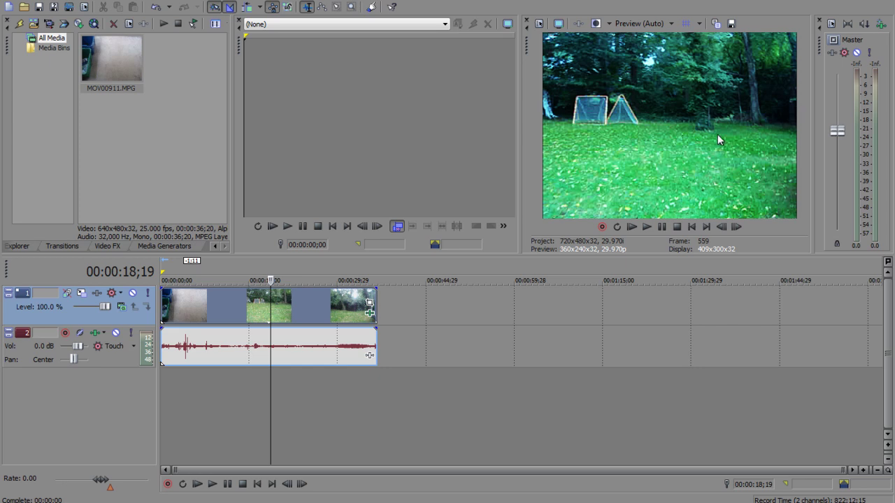
# Step: Move to 00:00:26;07 and lower the Sharpen amount slightly
pyautogui.click(315, 274)
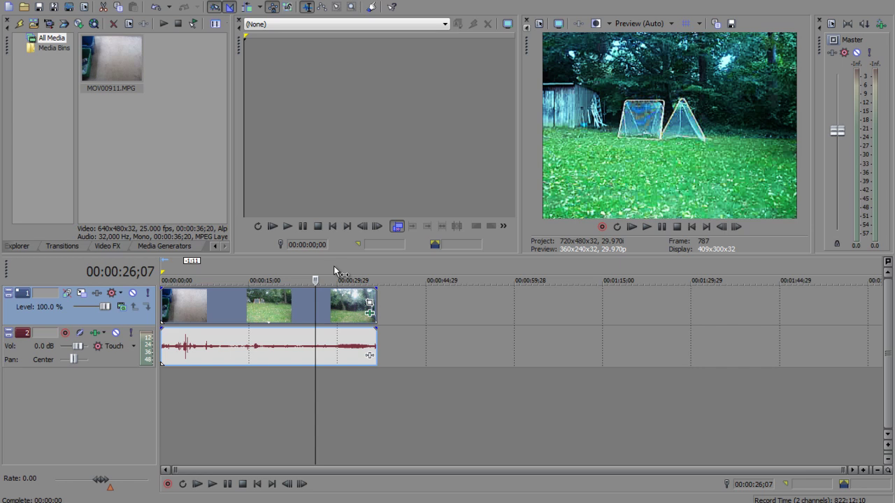
pyautogui.click(369, 314)
pyautogui.moveTo(268, 206); pyautogui.dragTo(205, 210)
# Step: Lower the Color Corrector saturation to 0.861
pyautogui.click(265, 151)
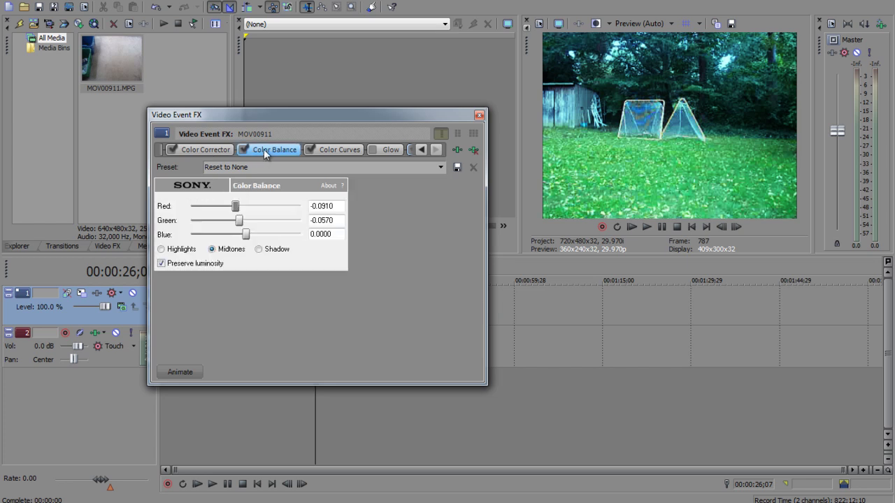
pyautogui.click(326, 149)
pyautogui.click(203, 150)
pyautogui.moveTo(217, 339); pyautogui.dragTo(214, 339)
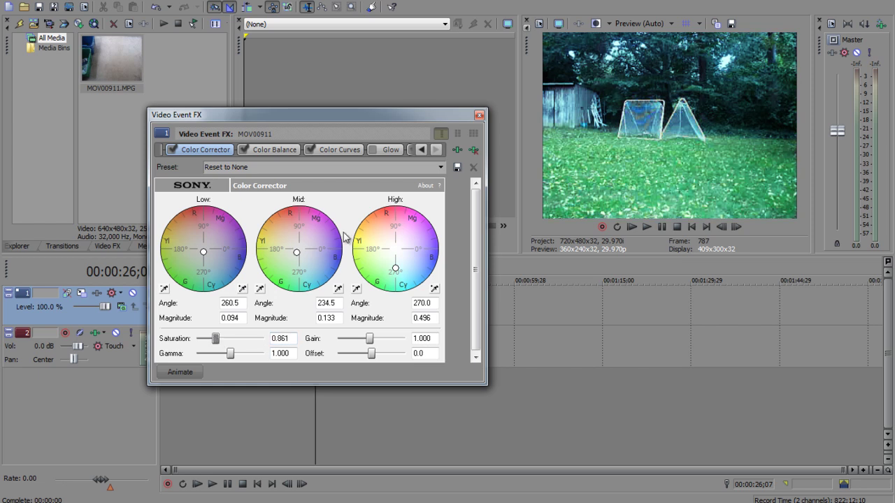
# Step: Review Color Balance and Color Curves, close the effects, and move to 00:00:30;23
pyautogui.click(279, 149)
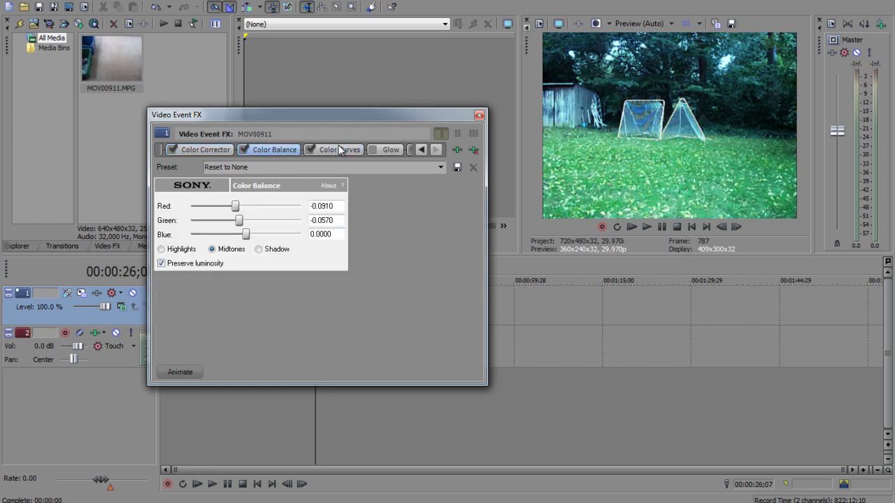
pyautogui.click(341, 151)
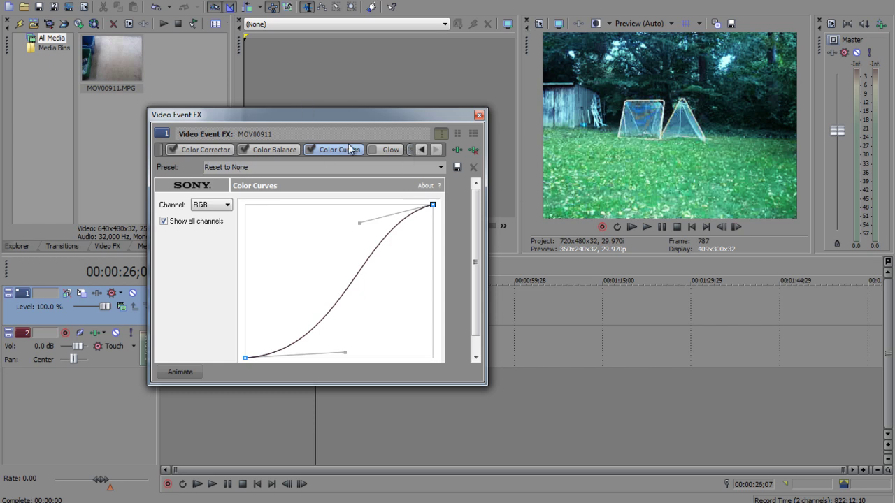
pyautogui.click(479, 114)
pyautogui.click(342, 270)
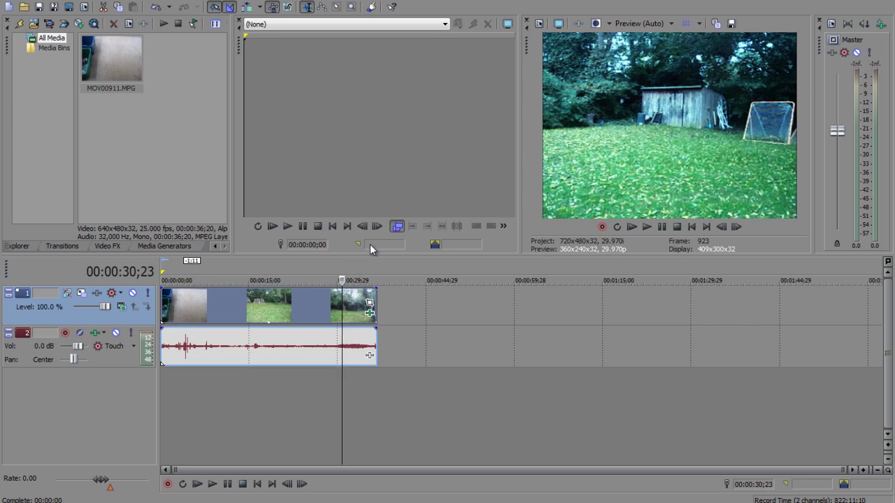
# Step: Shift the low, mid and high Color Corrector wheels, tinting midtones toward blue-magenta
pyautogui.click(369, 313)
pyautogui.click(242, 150)
pyautogui.moveTo(209, 252); pyautogui.dragTo(213, 256)
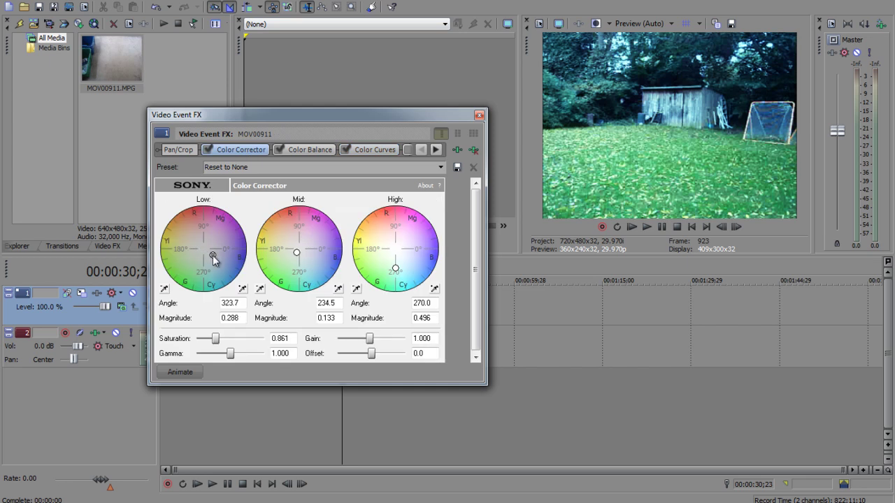
pyautogui.moveTo(297, 253); pyautogui.dragTo(308, 258)
pyautogui.moveTo(395, 268)
pyautogui.mouseDown()
pyautogui.moveTo(405, 259)
pyautogui.moveTo(402, 270)
pyautogui.mouseUp()
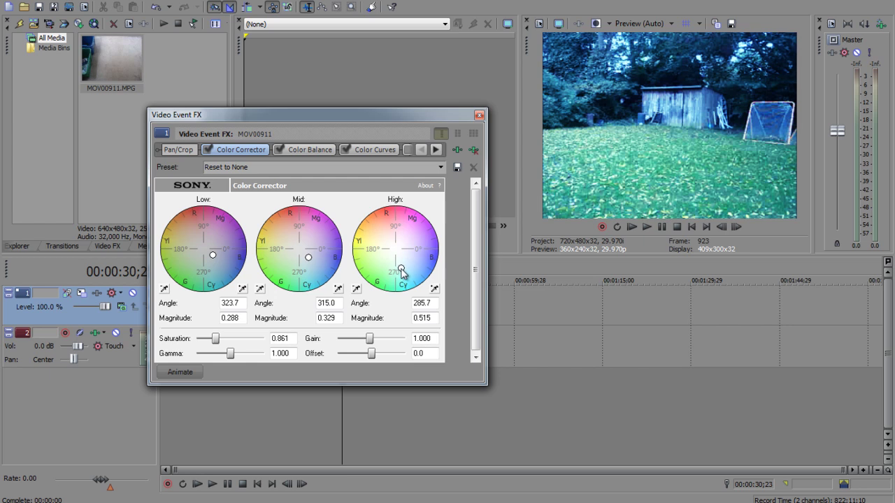
# Step: Compare the grade with Color Curves toggled off and back on
pyautogui.click(313, 149)
pyautogui.click(345, 150)
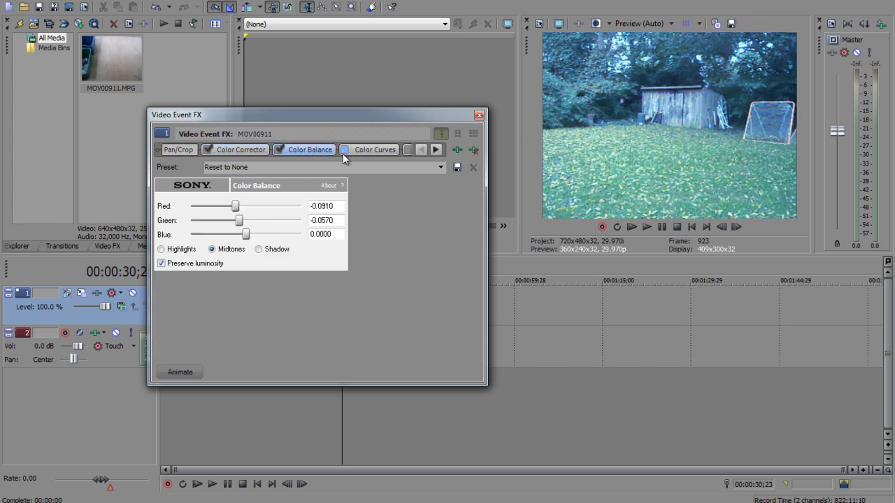
pyautogui.click(344, 150)
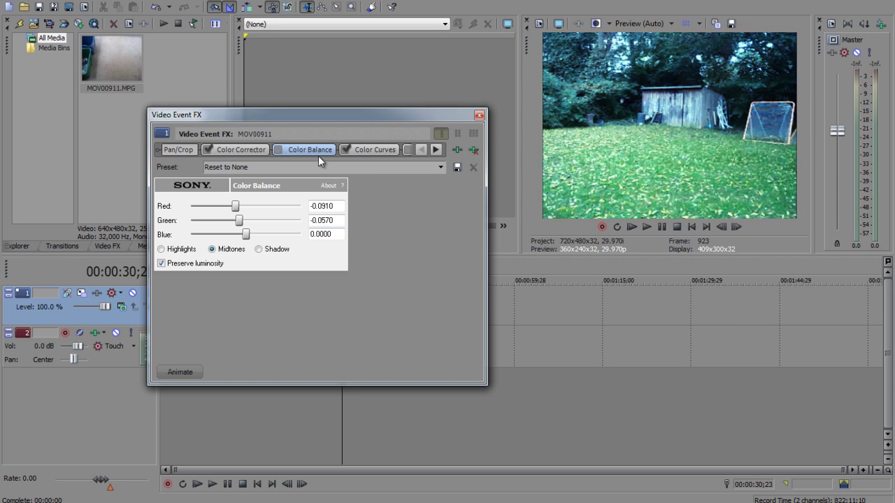
pyautogui.click(435, 150)
pyautogui.click(435, 150)
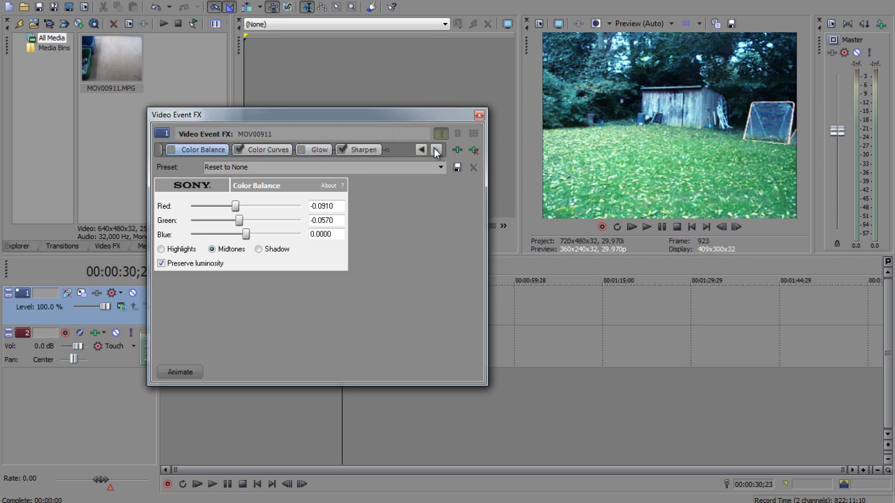
pyautogui.click(421, 149)
pyautogui.click(421, 150)
# Step: Set the low wheel to 320.0/0.506 and high to 294.0/0.458, then close effects
pyautogui.click(235, 150)
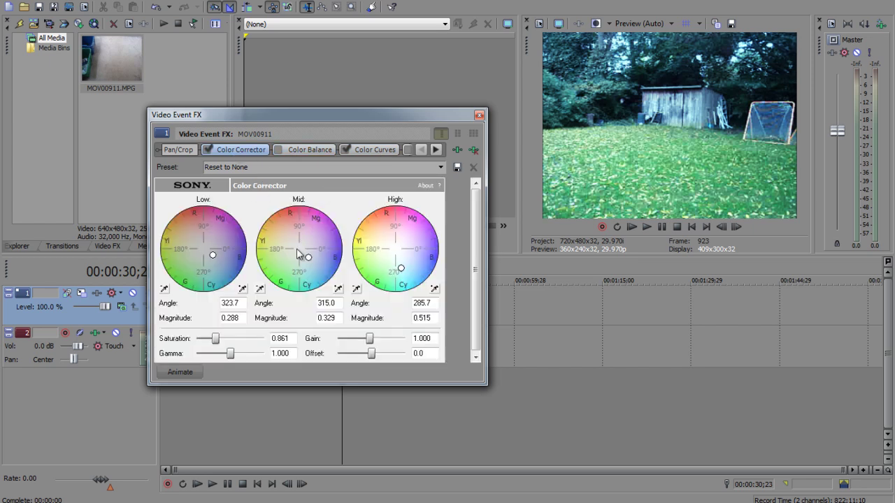
pyautogui.moveTo(212, 255); pyautogui.dragTo(219, 262)
pyautogui.moveTo(400, 268); pyautogui.dragTo(403, 271)
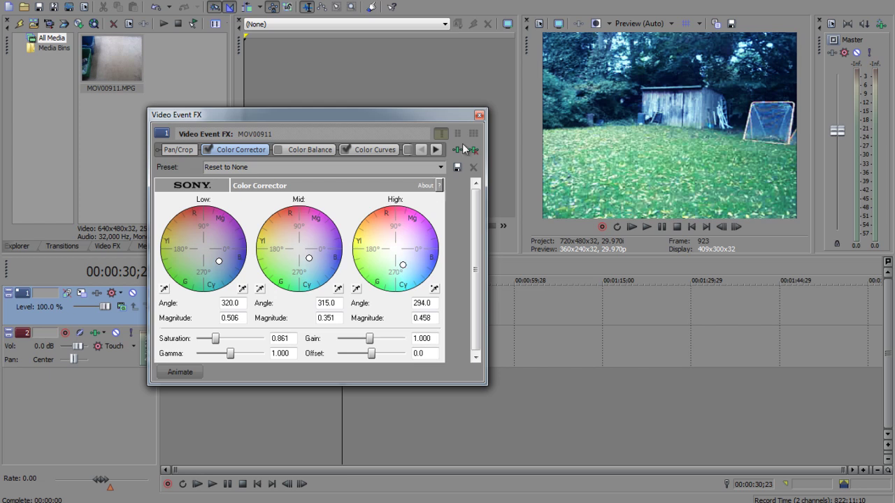
pyautogui.click(479, 114)
pyautogui.click(291, 271)
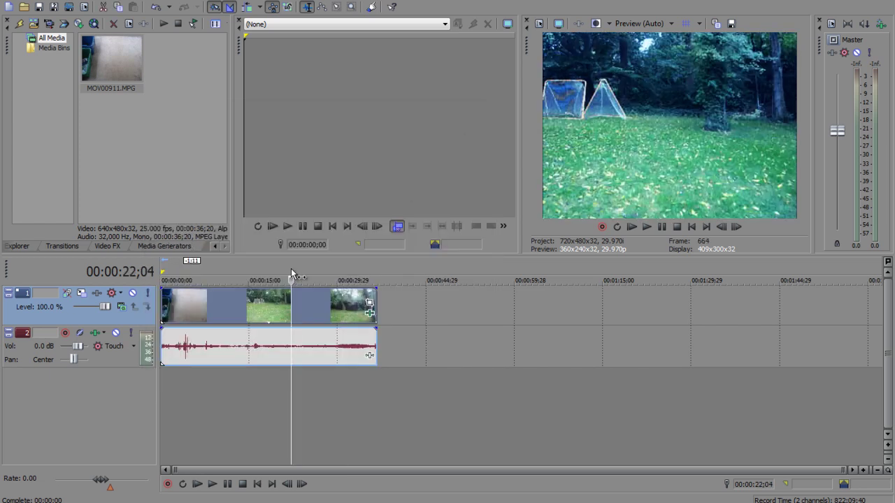
# Step: Preview frames at 19;15, 14;19 and 12;16 in the clip
pyautogui.click(275, 266)
pyautogui.click(248, 268)
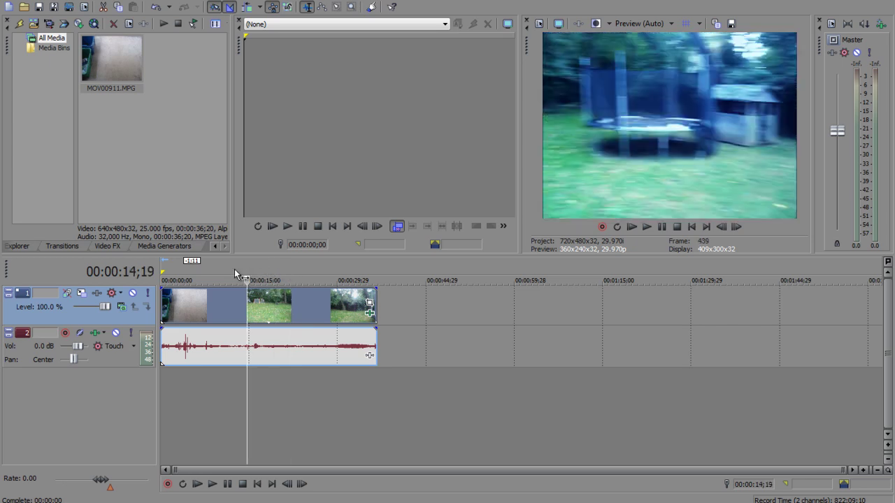
pyautogui.click(234, 269)
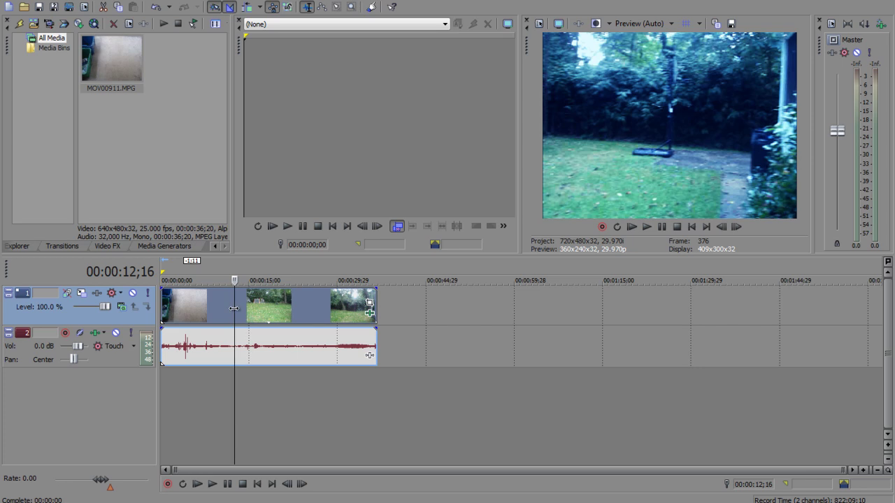
# Step: Reshape the Color Curves low and high handles into a stronger S-shaped contrast curve
pyautogui.click(370, 312)
pyautogui.click(435, 151)
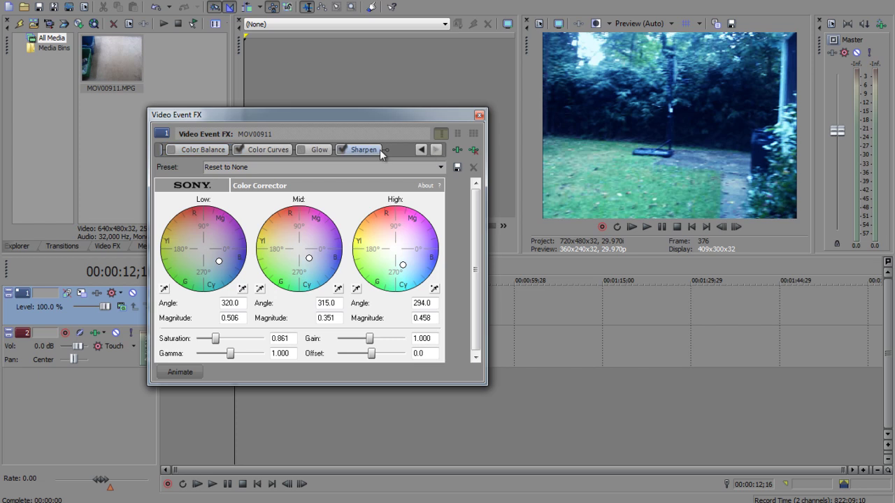
pyautogui.click(261, 149)
pyautogui.moveTo(343, 352); pyautogui.dragTo(368, 350)
pyautogui.moveTo(359, 223)
pyautogui.mouseDown()
pyautogui.moveTo(340, 208)
pyautogui.moveTo(367, 229)
pyautogui.mouseUp()
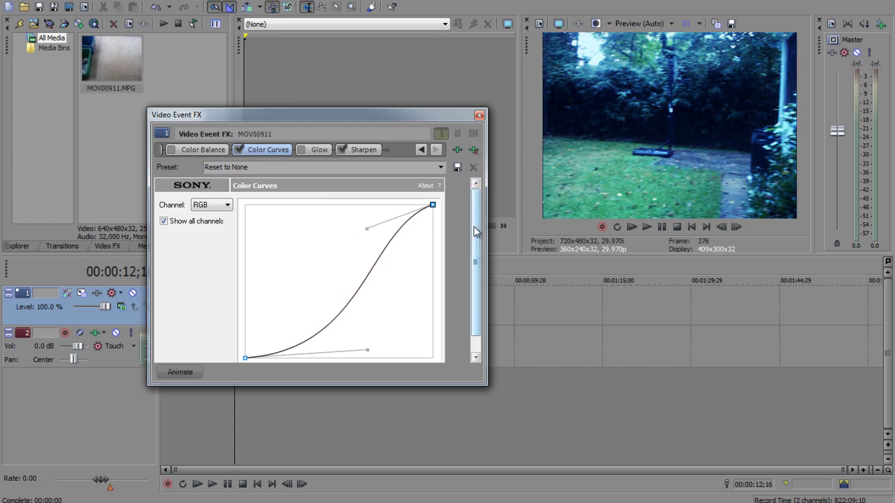
# Step: Check the lawn-goals frame at 00:00:16;22 and reopen the clip's effects
pyautogui.click(479, 116)
pyautogui.click(260, 281)
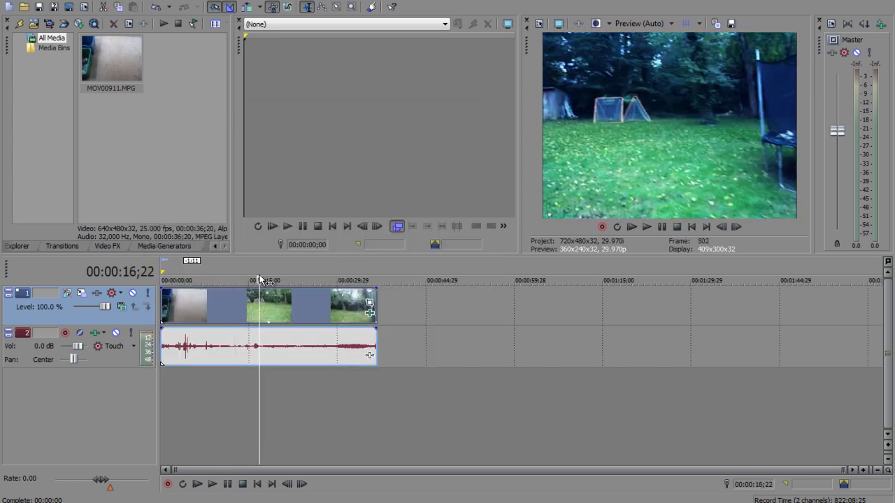
pyautogui.click(370, 313)
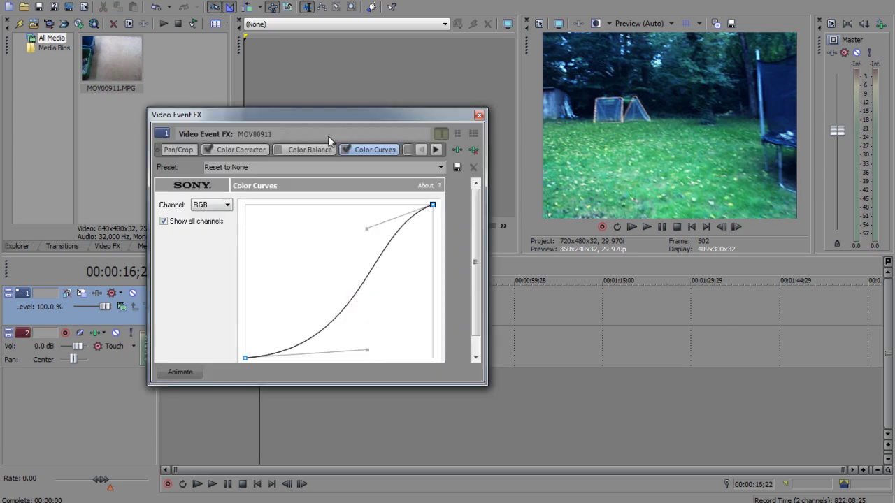
# Step: Preview the Warm Colors, Cool Colors, Reduce Contrast and Increase Contrast Color Curves presets
pyautogui.click(439, 168)
pyautogui.click(225, 187)
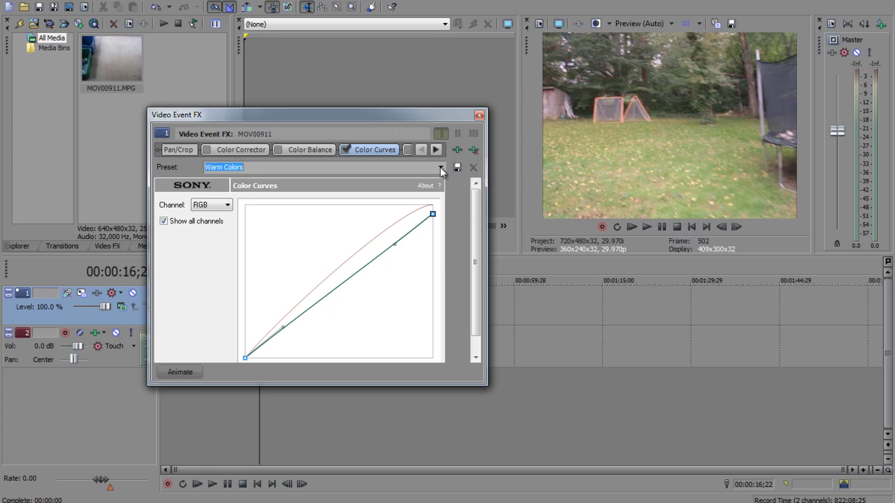
pyautogui.click(440, 167)
pyautogui.click(239, 196)
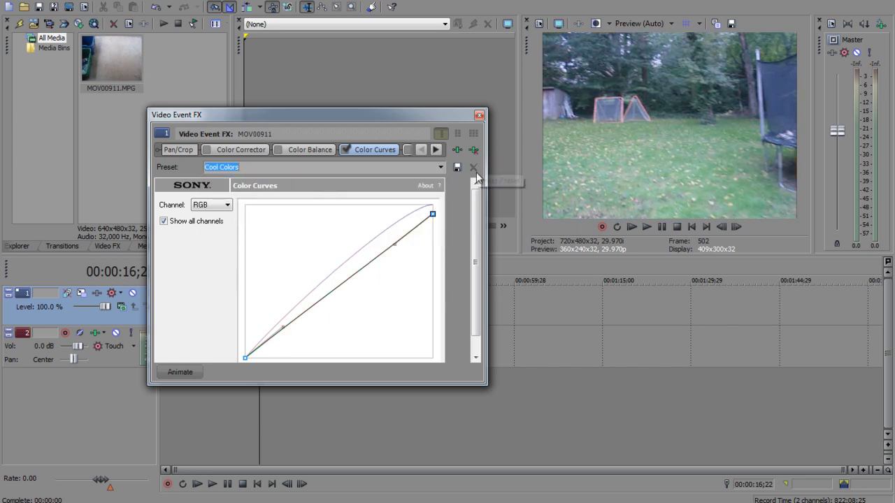
pyautogui.click(440, 167)
pyautogui.click(213, 203)
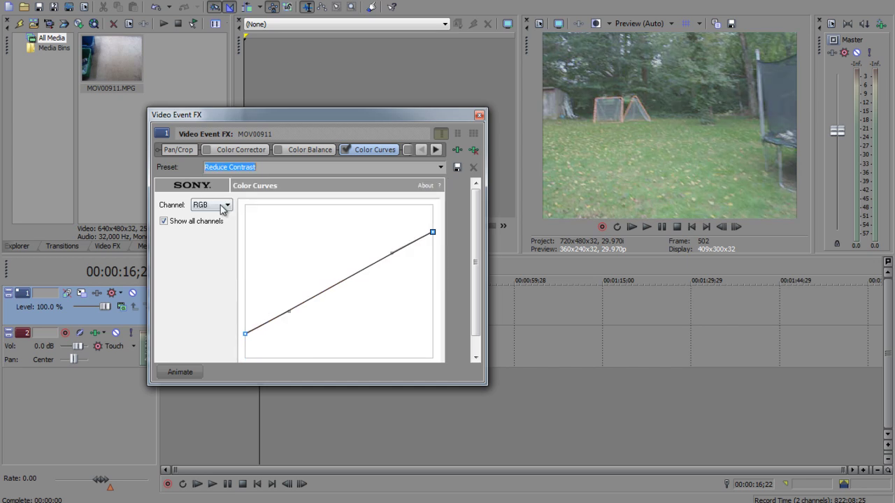
pyautogui.click(442, 167)
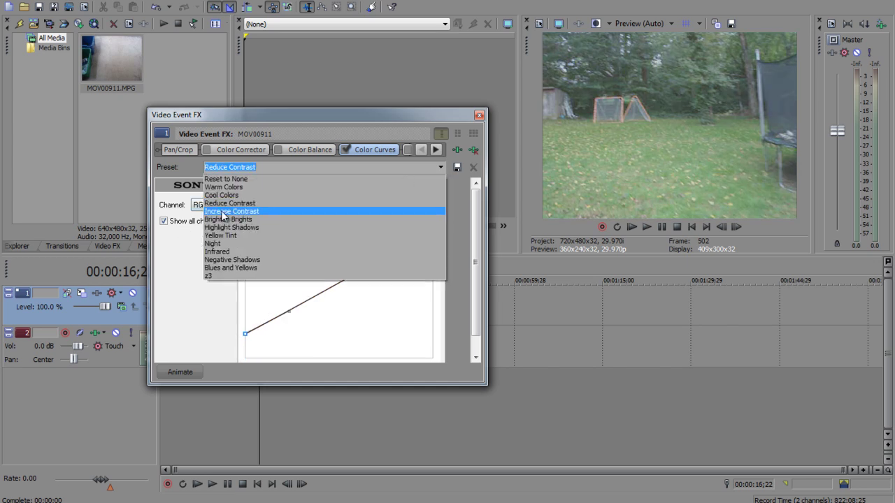
pyautogui.click(210, 211)
pyautogui.click(441, 170)
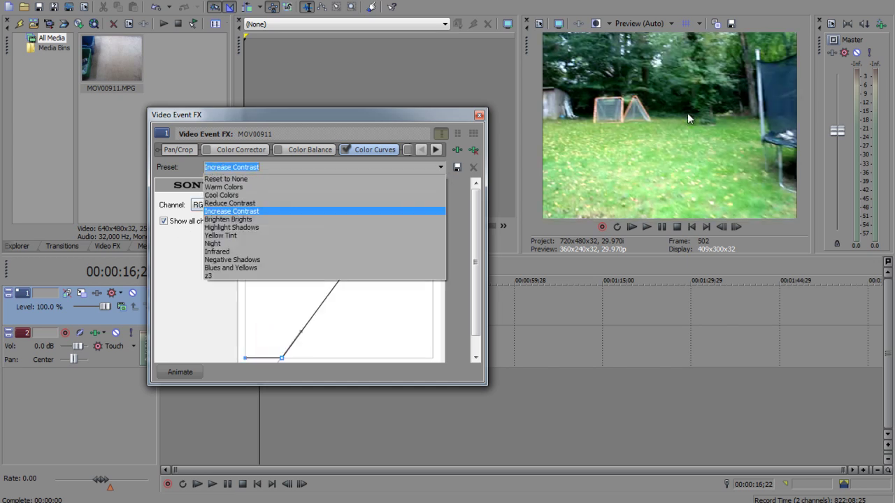
pyautogui.click(273, 212)
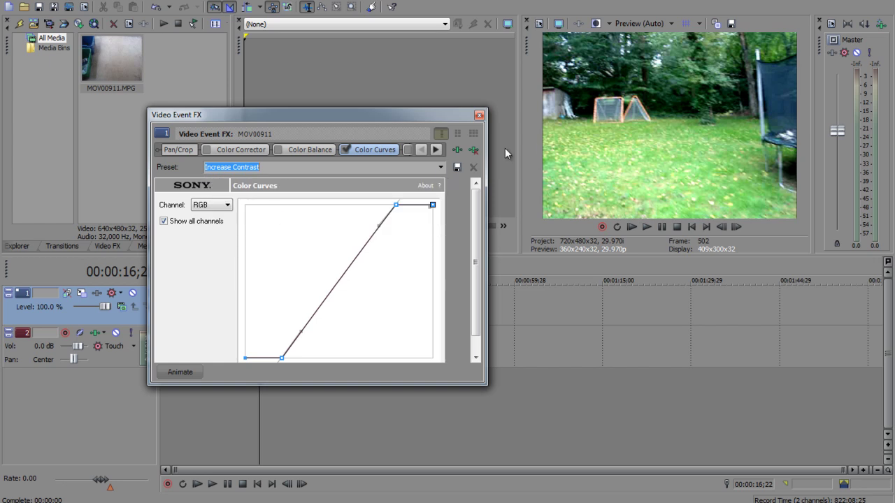
# Step: Try the Brighten Brights, Yellow Tint, Night and Infrared Color Curves presets
pyautogui.click(442, 168)
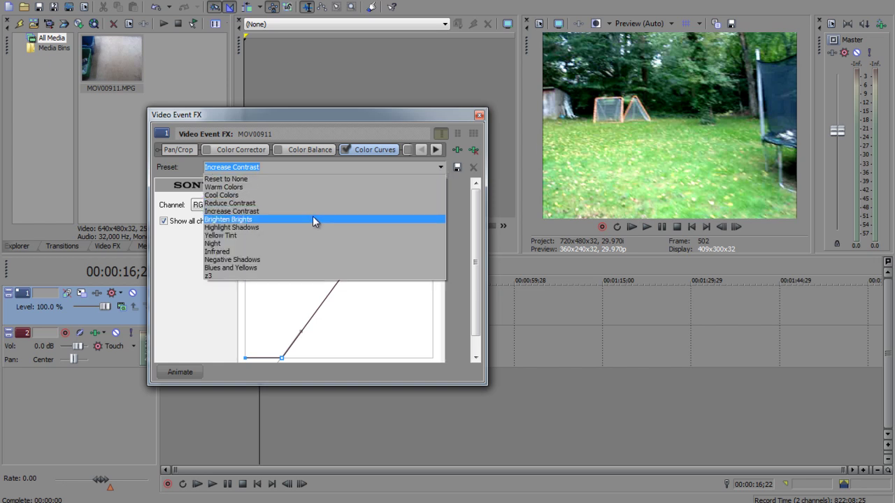
pyautogui.click(314, 219)
pyautogui.click(441, 169)
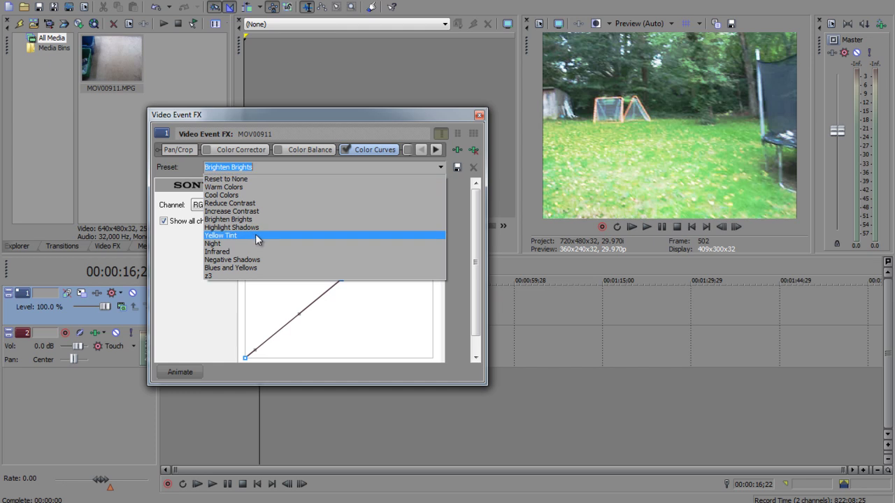
pyautogui.click(256, 236)
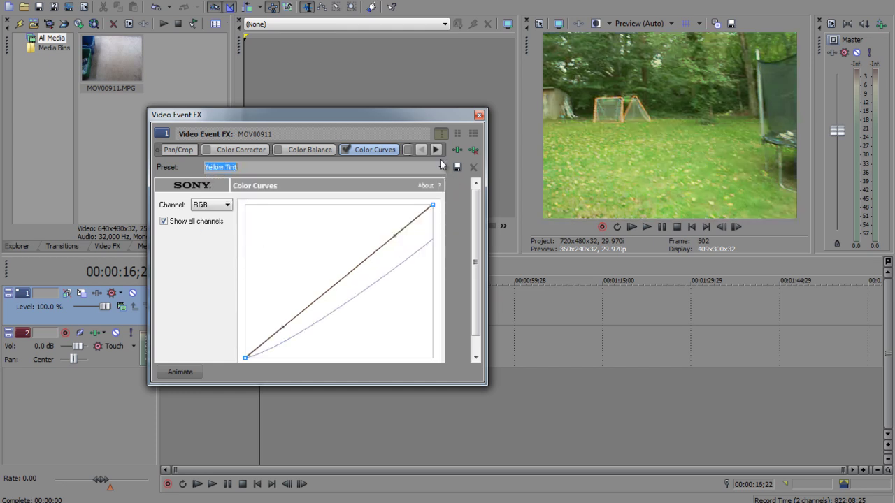
pyautogui.click(441, 168)
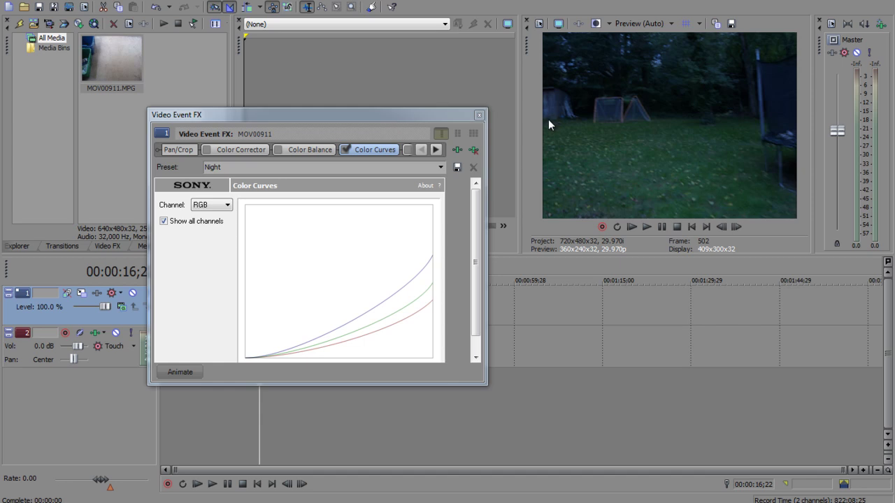
pyautogui.click(440, 167)
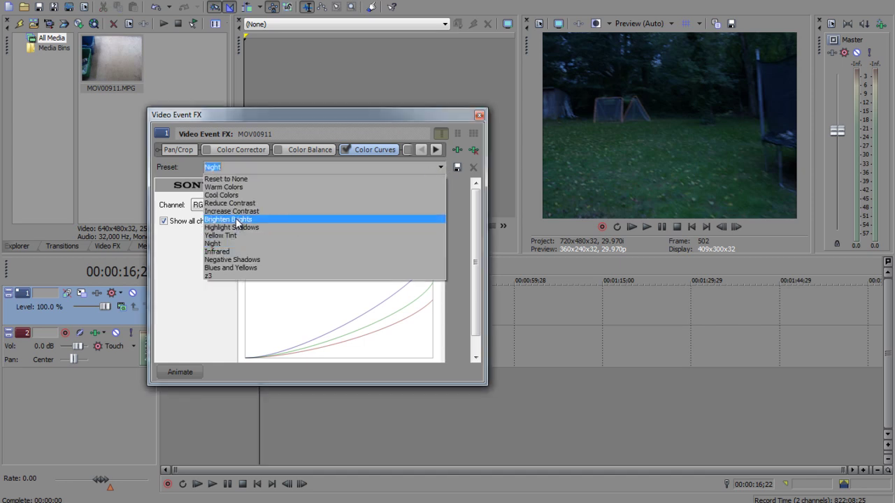
pyautogui.click(419, 248)
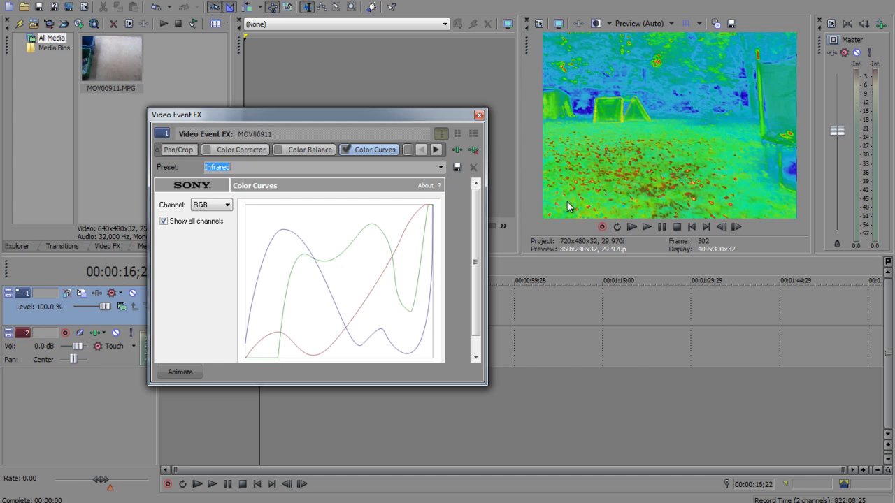
# Step: Try Negative Shadows and Blues and Yellows, then settle on the Warm Colors preset
pyautogui.click(441, 168)
pyautogui.click(273, 256)
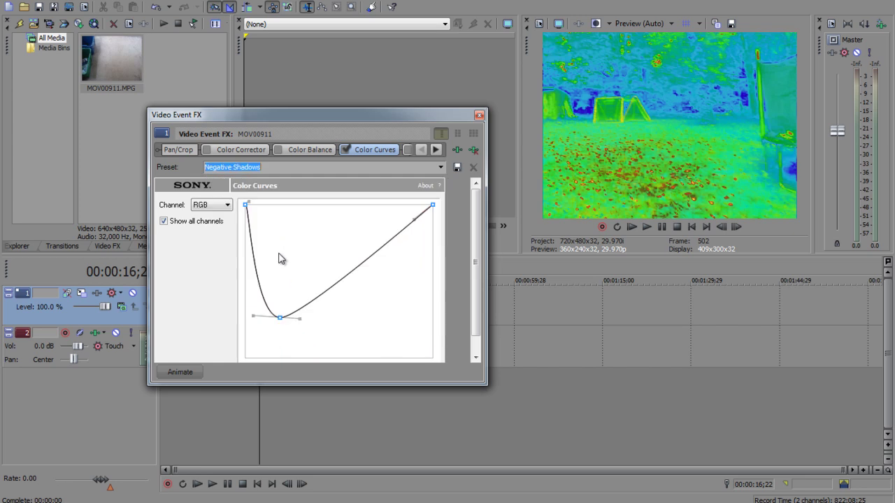
pyautogui.click(440, 168)
pyautogui.click(276, 269)
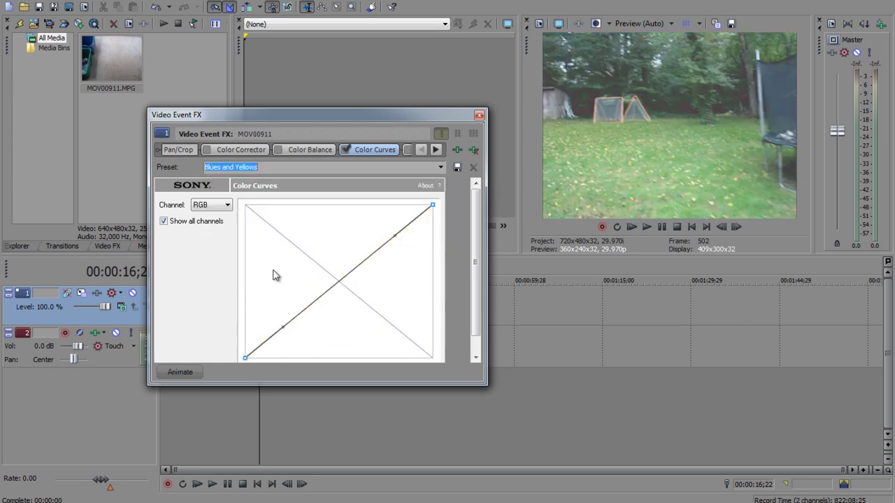
pyautogui.click(440, 167)
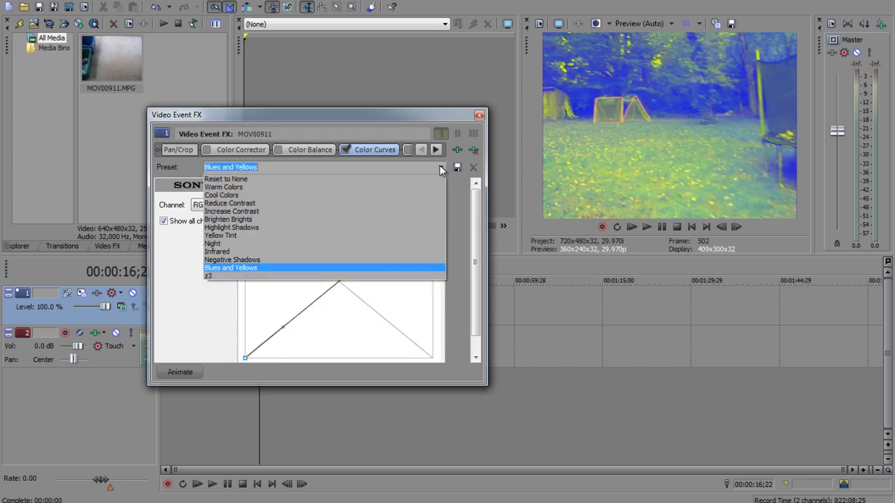
pyautogui.click(291, 185)
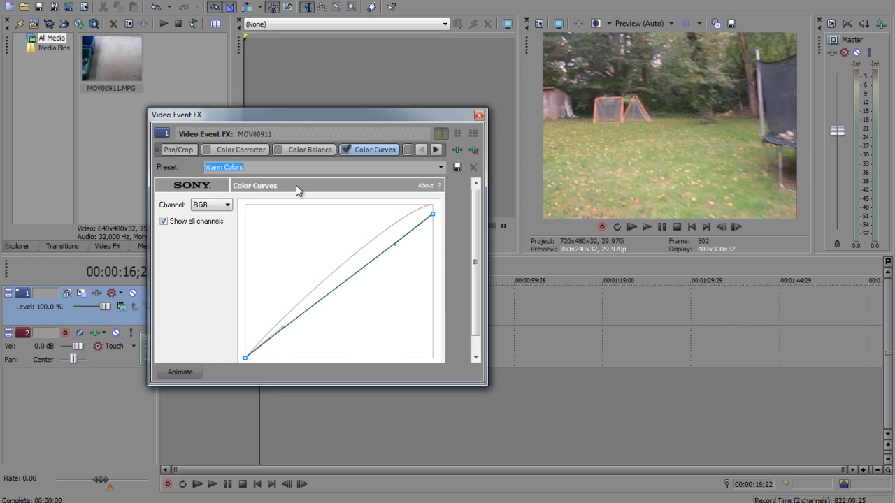